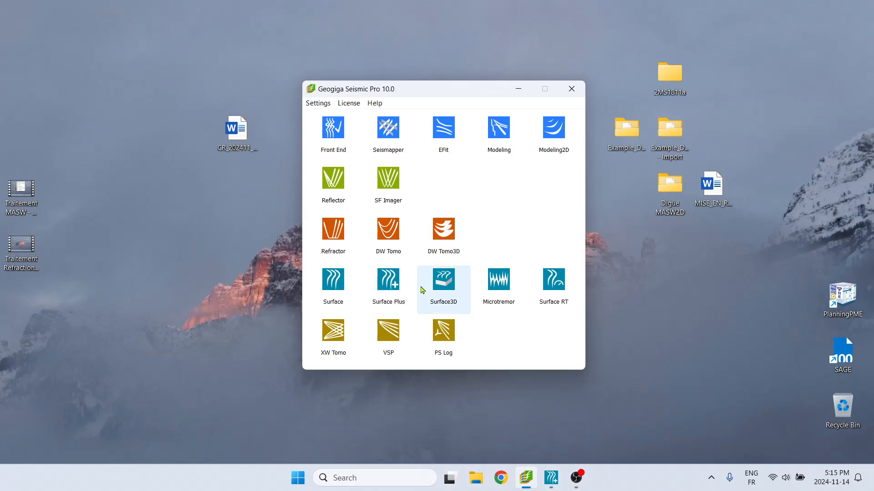
In Geogiga Surface Plus, add seismic files 4.dat through 286.dat from the Digue MASW2D folder for import and sort them by ascending file name.
left_click(551, 481)
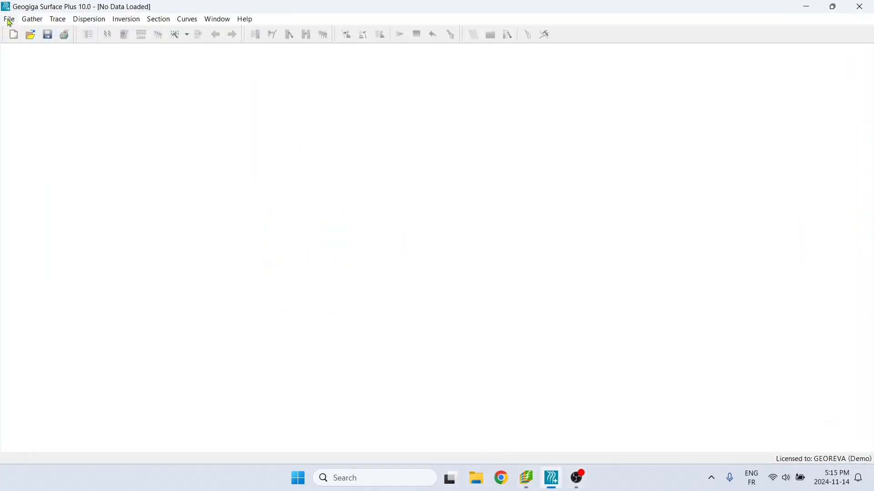
left_click(8, 19)
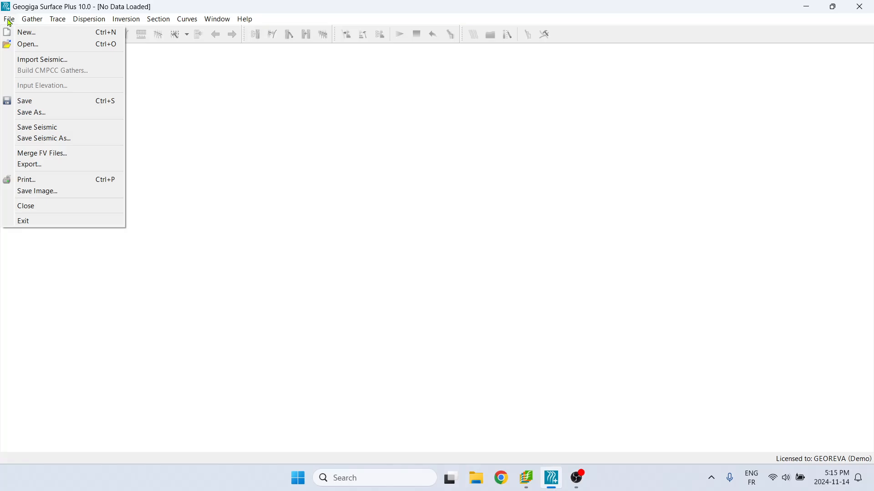
left_click(63, 61)
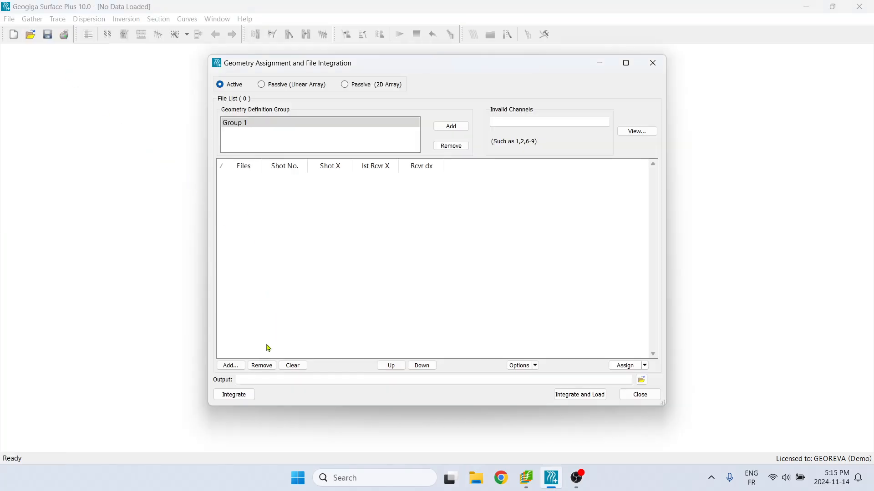
left_click(233, 367)
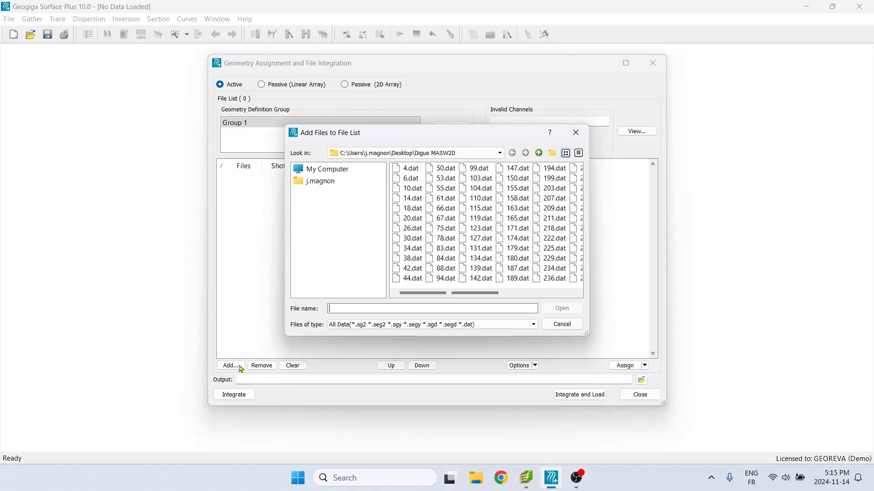
left_click(407, 168)
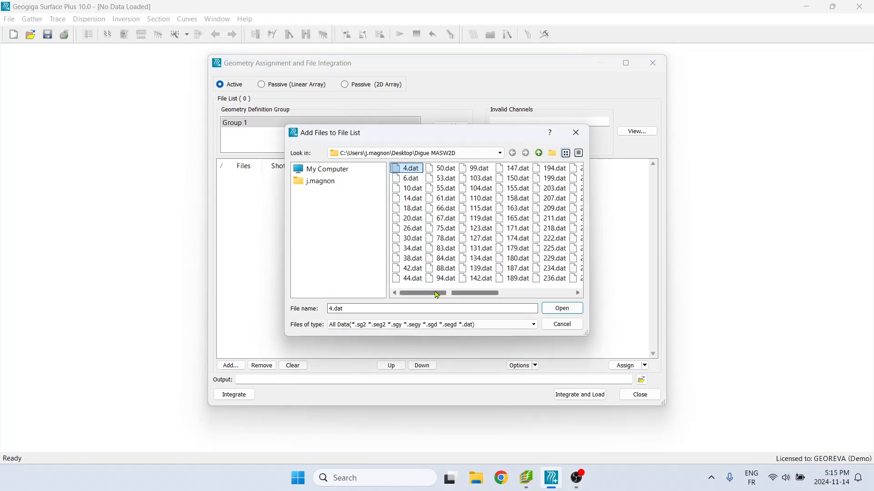
left_click_drag(437, 295, 566, 294)
left_click(486, 279, "shift")
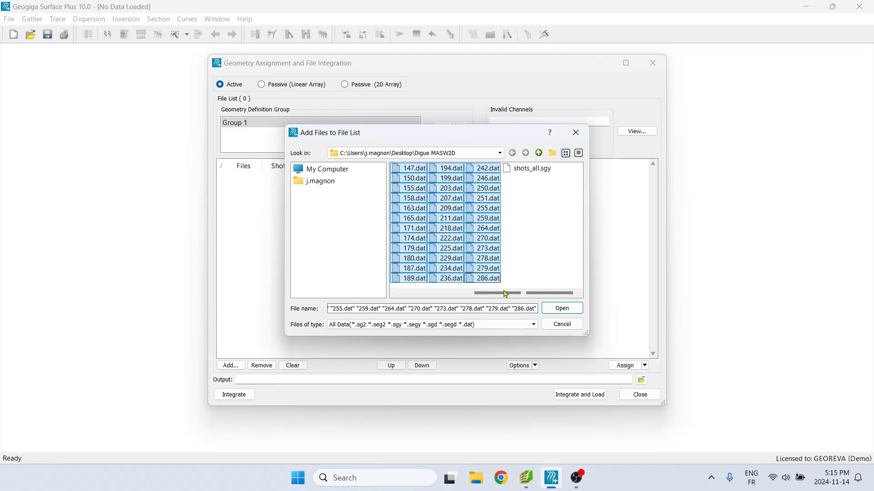
left_click(560, 310)
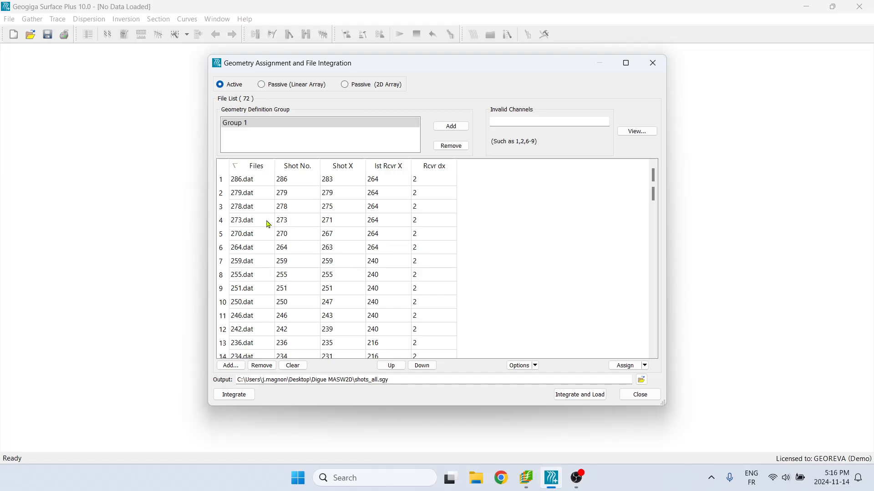
left_click(253, 166)
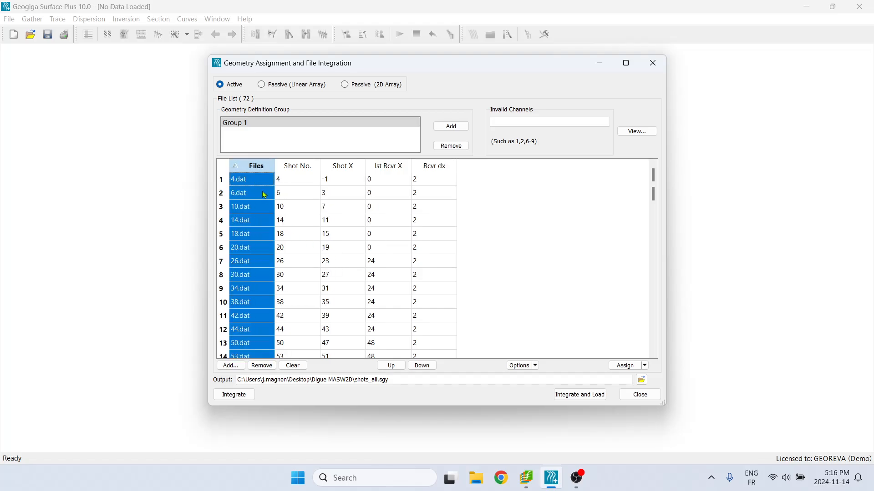
left_click(546, 200)
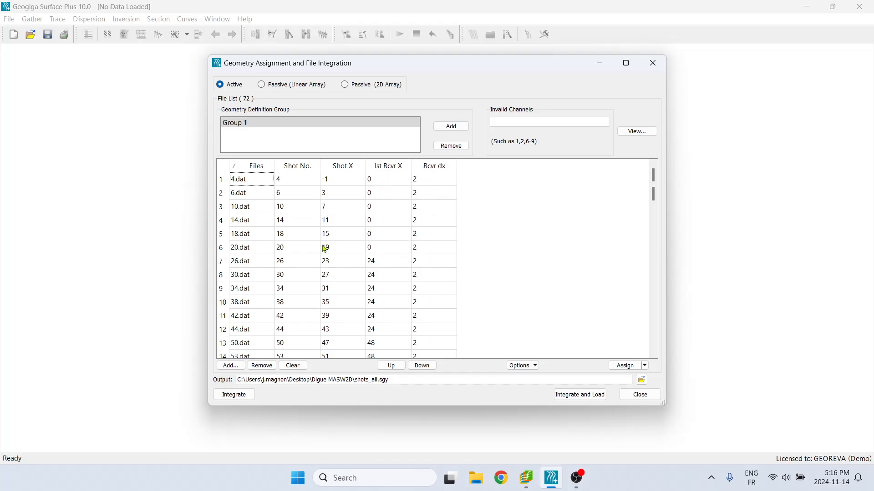
Renumber the shots by entering 1, 2 and 3 for the first three files and extrapolating the sequence through the whole file list.
left_click(283, 181)
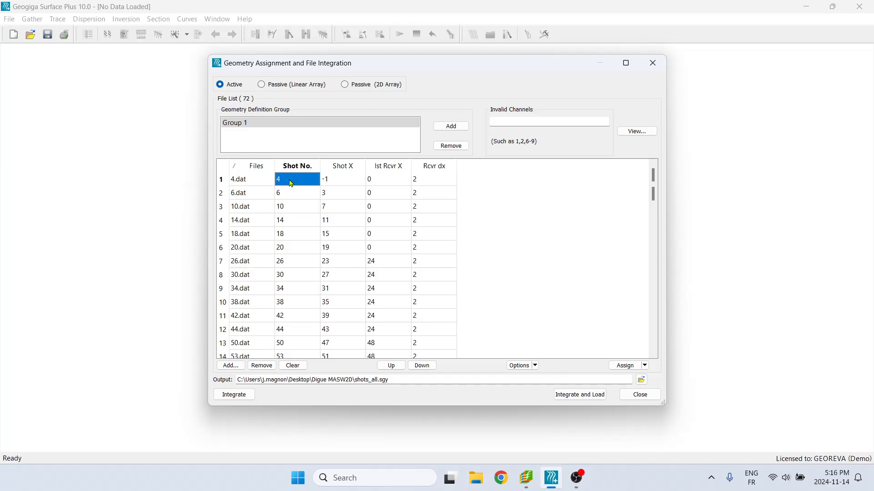
type("1")
left_click(303, 192)
type("2")
left_click(302, 207)
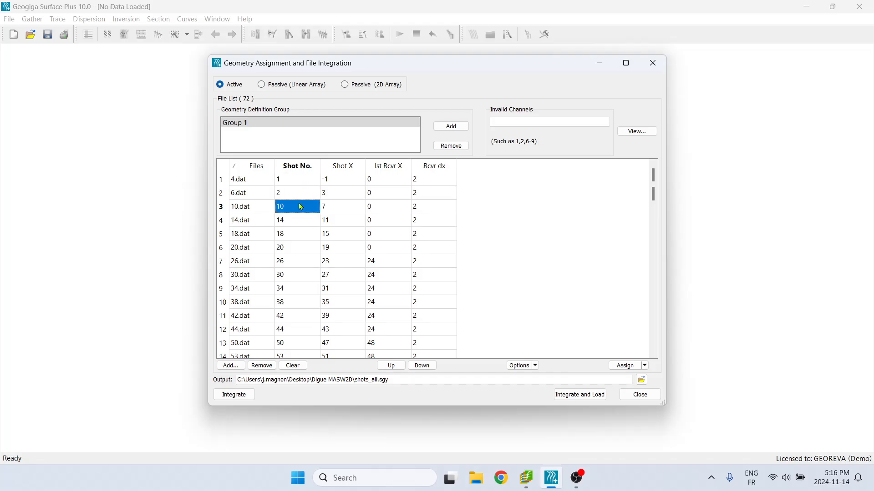
type("3")
left_click_drag(287, 180, 296, 207)
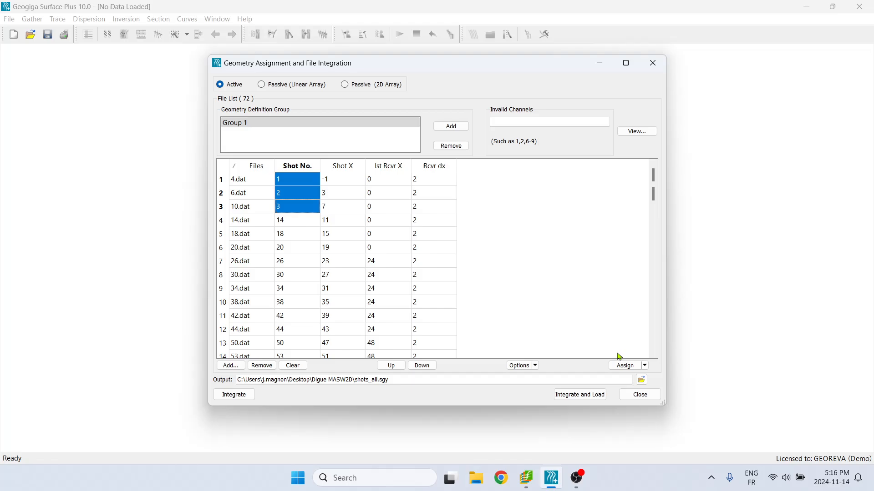
left_click(645, 365)
left_click(646, 377)
scroll(290, 232, "down", 3)
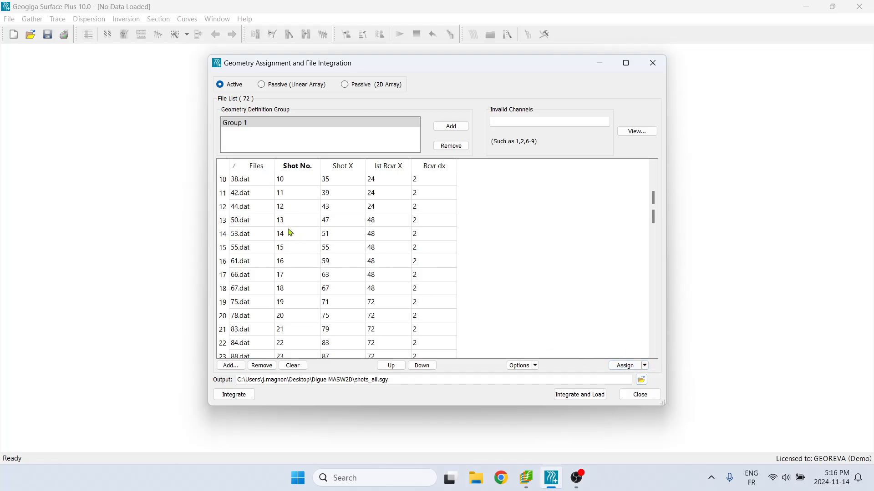
scroll(290, 233, "down", 16)
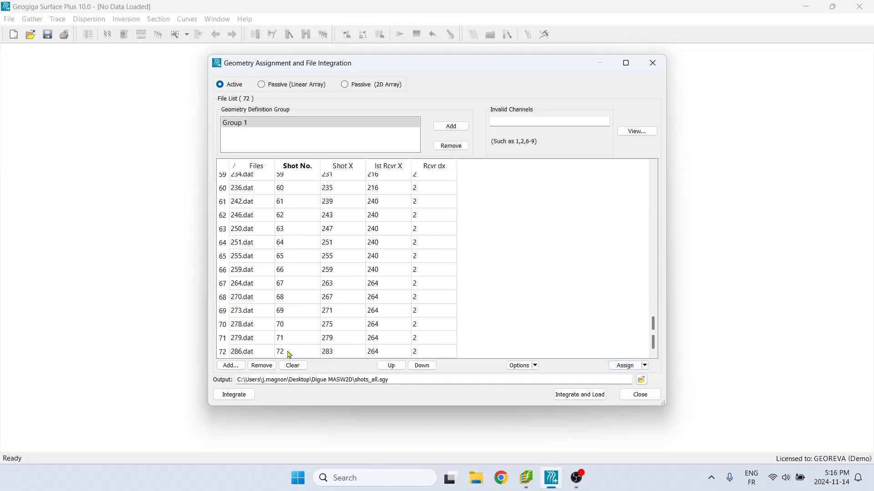
scroll(289, 354, "up", 19)
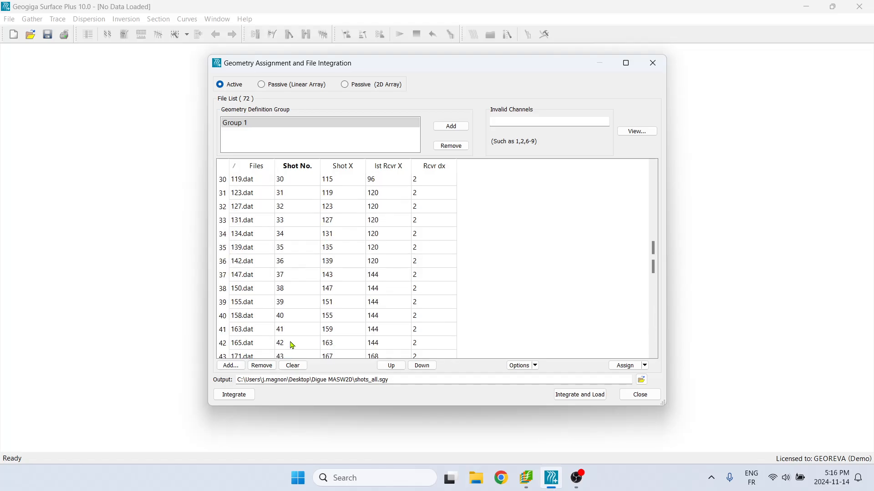
left_click(605, 215)
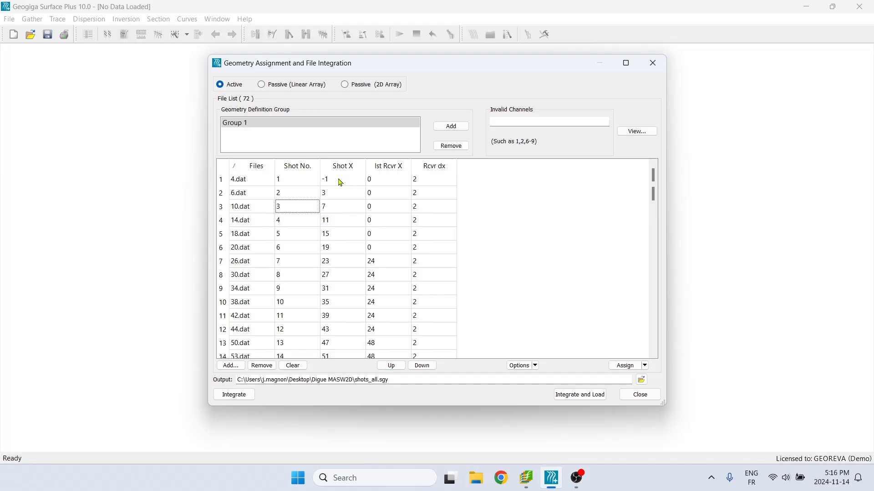
left_click_drag(337, 185, 337, 198)
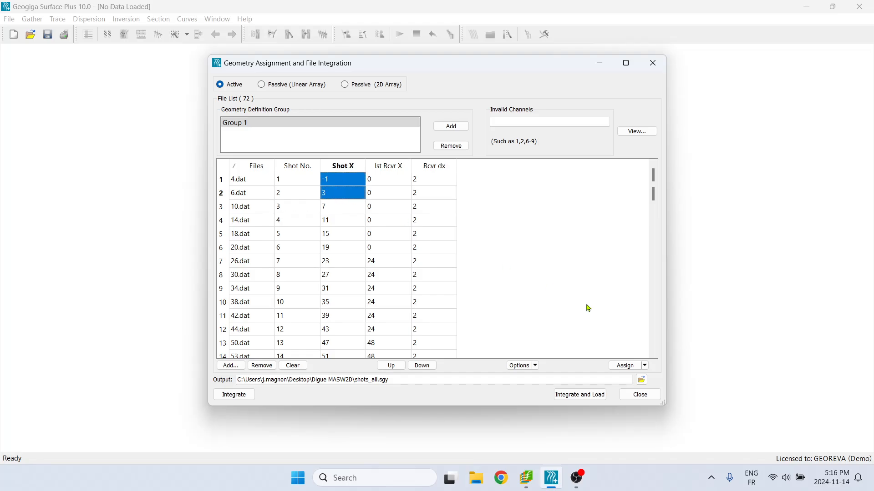
left_click(648, 366)
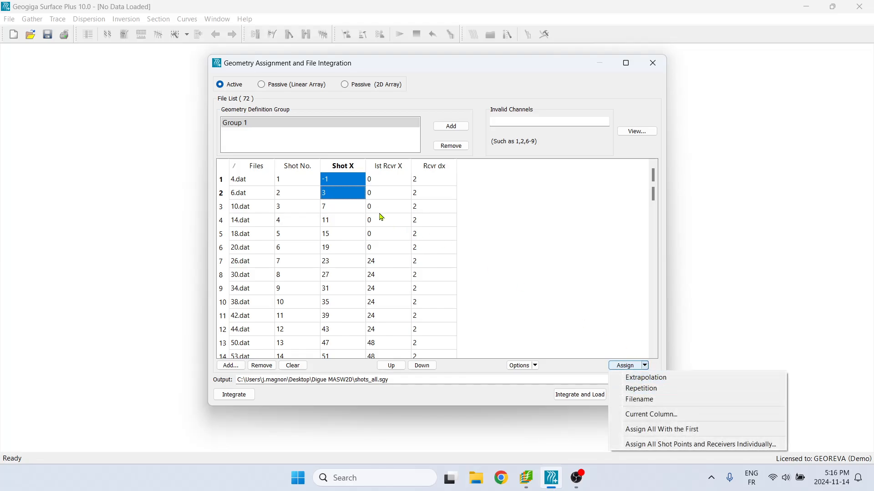
left_click(558, 285)
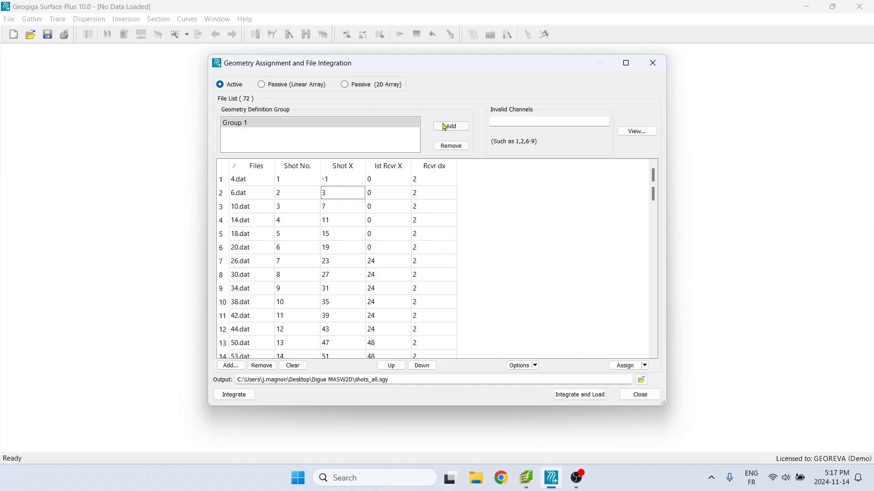
Examine the shot and receiver layout in the geometry view and check the assigned positions in the file list.
left_click(637, 132)
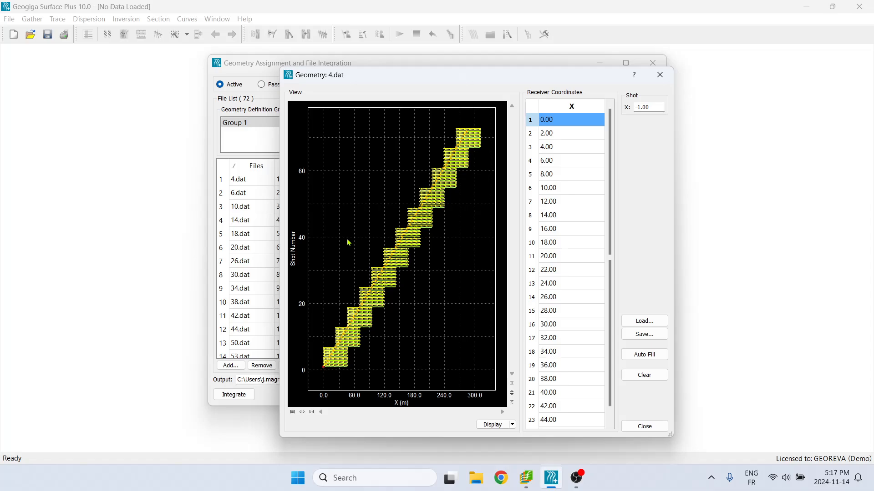
left_click(644, 426)
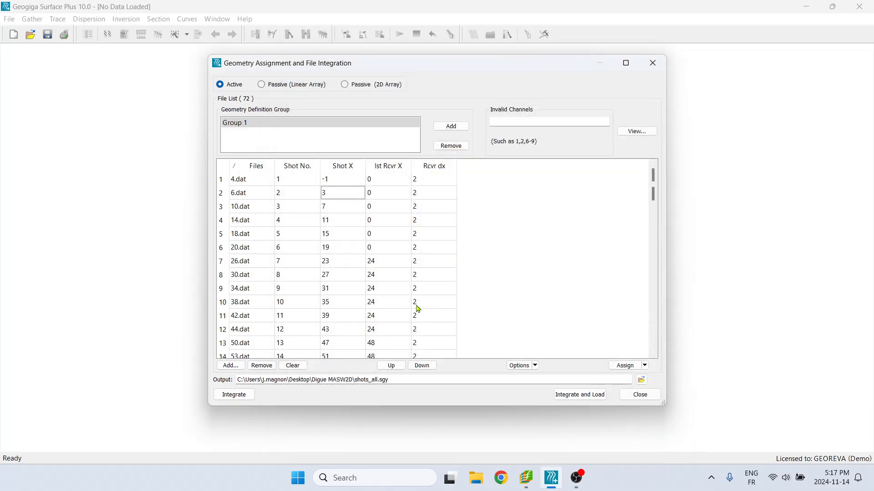
scroll(512, 324, "down", 4)
scroll(577, 324, "up", 4)
left_click(628, 365)
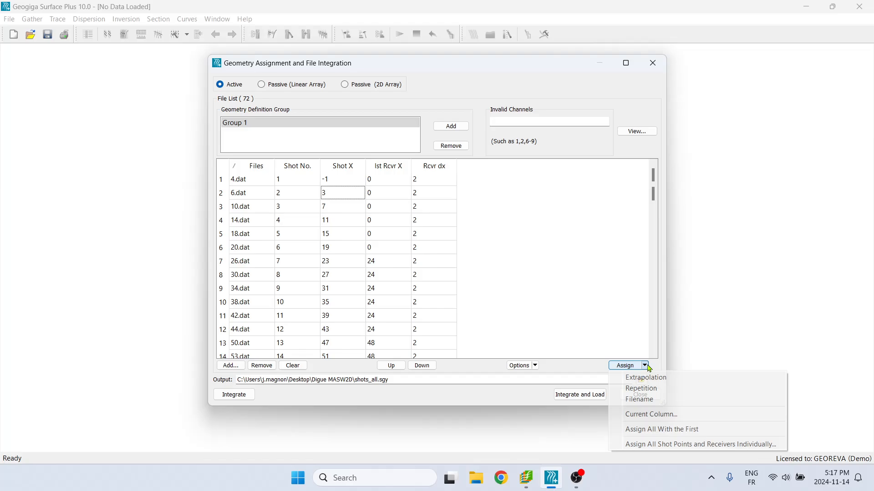
left_click(543, 283)
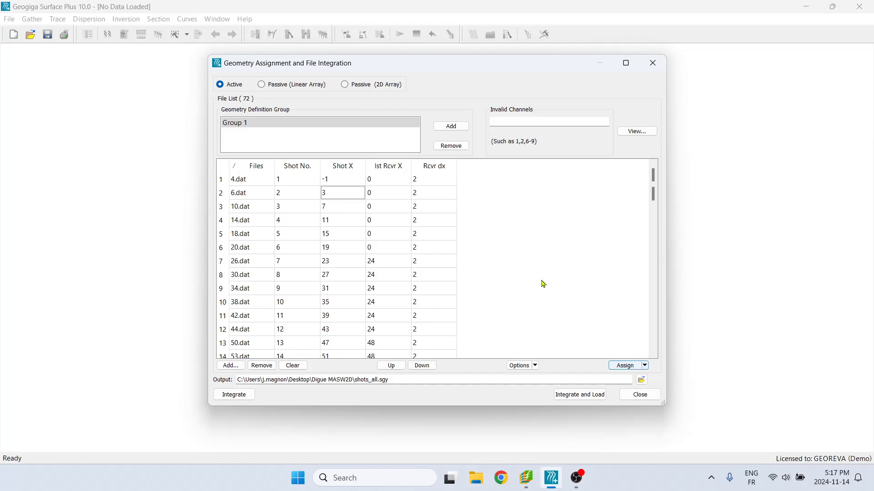
Integrate the listed files into shots_all.sgy, overwriting the existing file, and load the result.
left_click(578, 395)
left_click(584, 394)
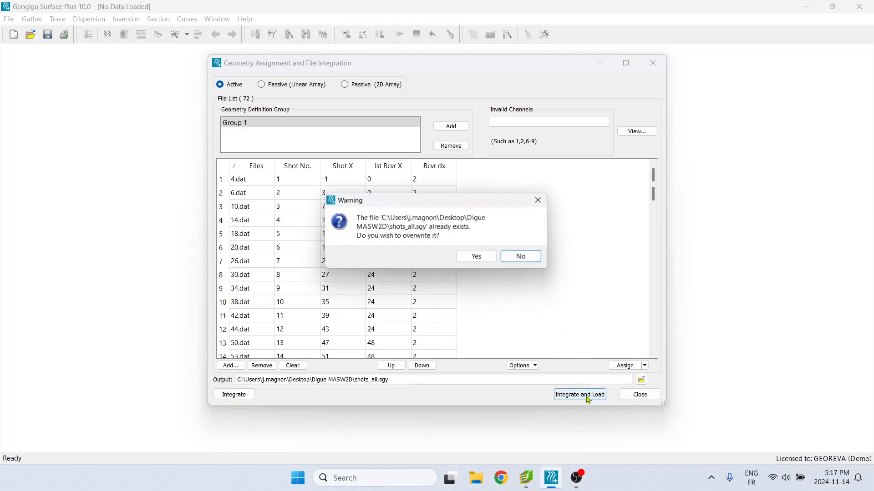
left_click(459, 257)
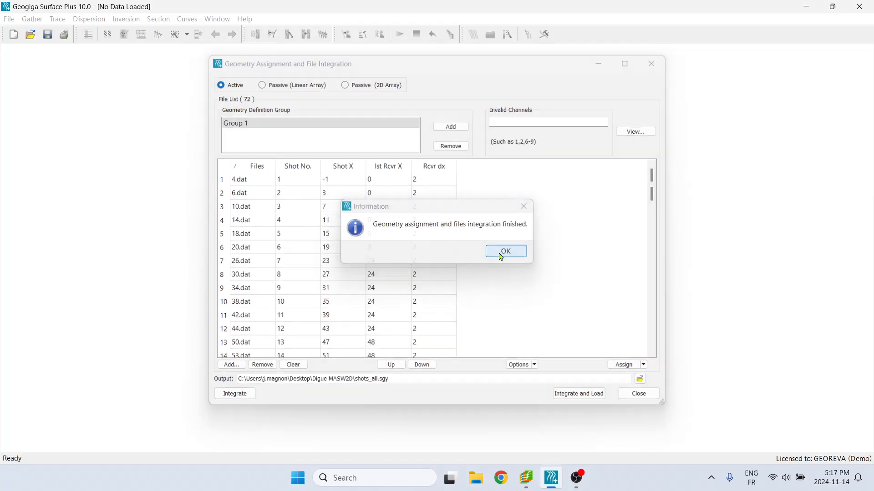
left_click(501, 254)
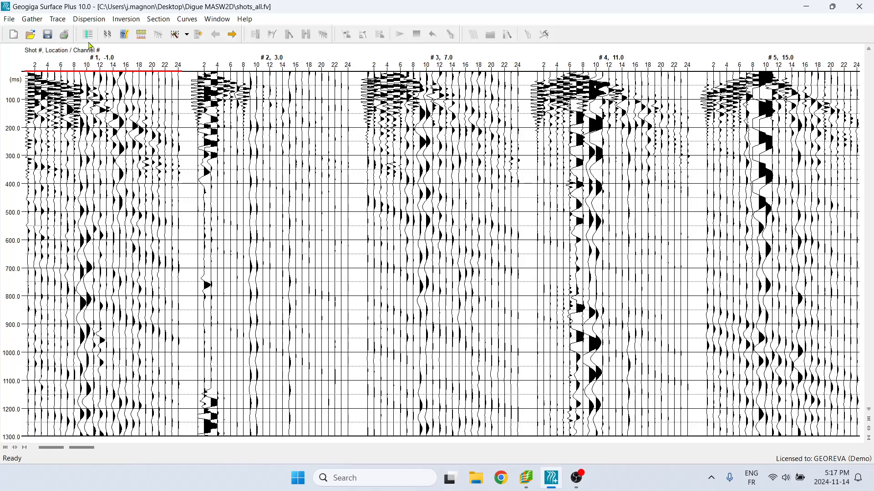
Display the record list beside the traces and browse the shot records as far as shot_7.
left_click(60, 22)
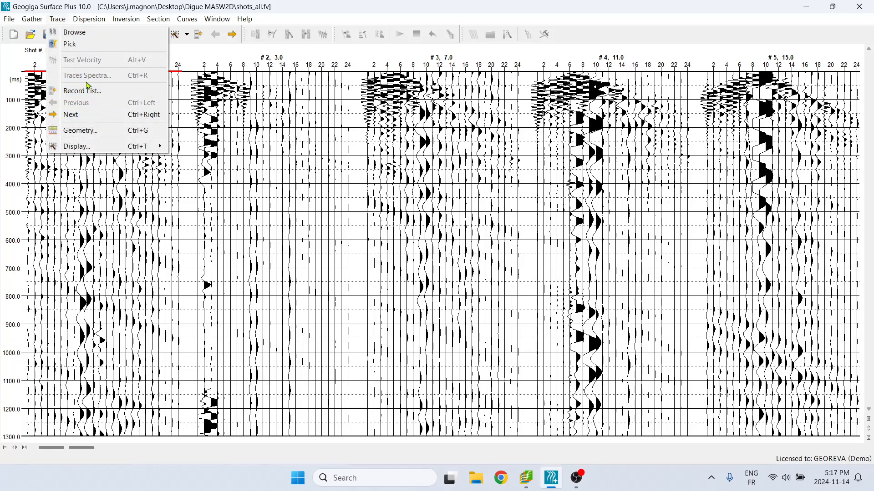
left_click(97, 91)
key("Down")
key("Down")
key("Down")
key("Down")
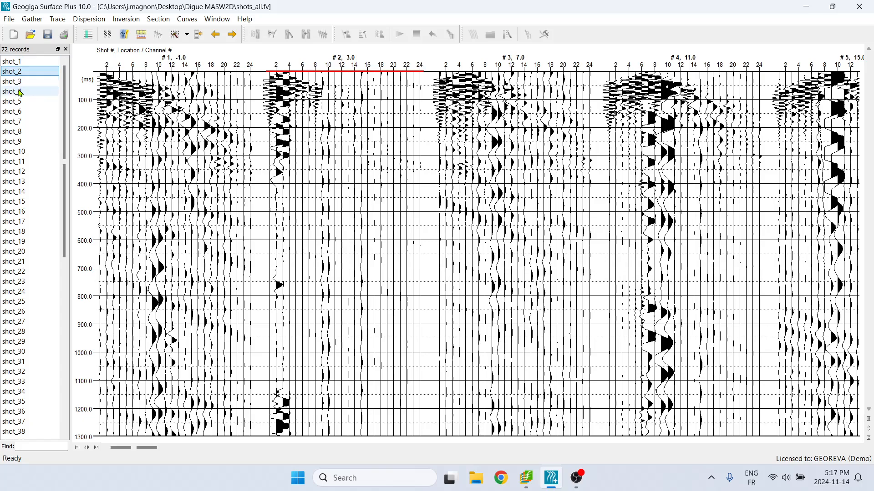
left_click(19, 128)
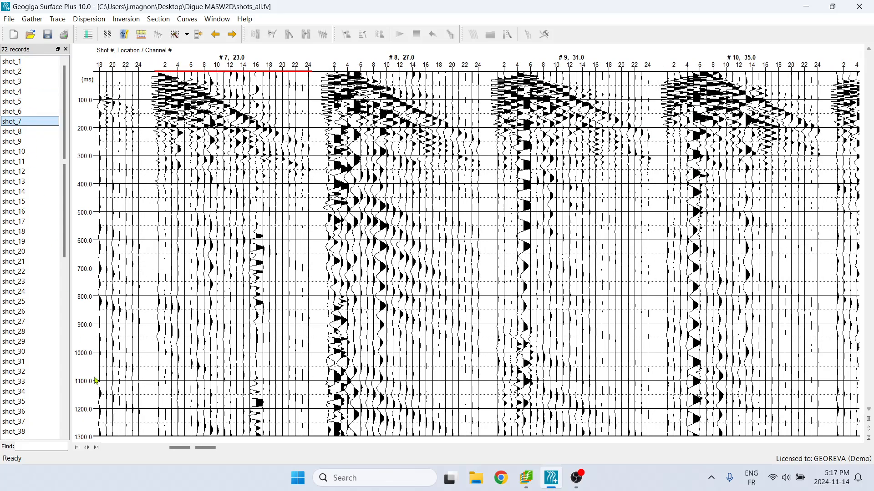
Widen the traces horizontally and browse the further shot records, returning to shot_1.
left_click(89, 449)
key("Down")
key("Down")
key("Down")
key("Down")
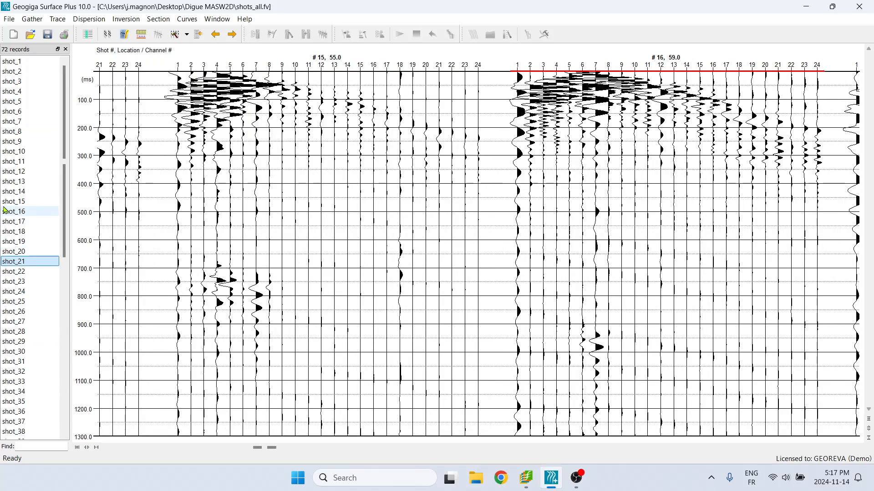
left_click(20, 63)
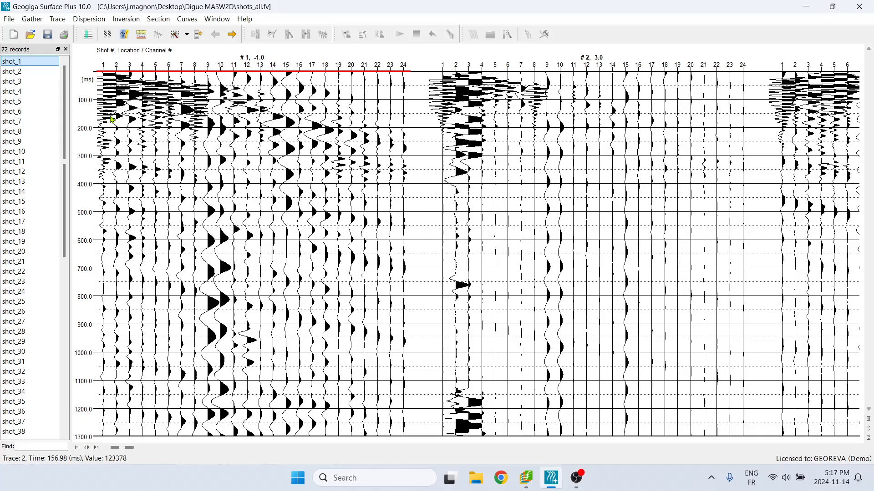
Open the common-zone gather builder and examine the starting position, zone size, zone interval and the coverage of zone_2 and zone_1.
left_click(32, 20)
left_click(66, 32)
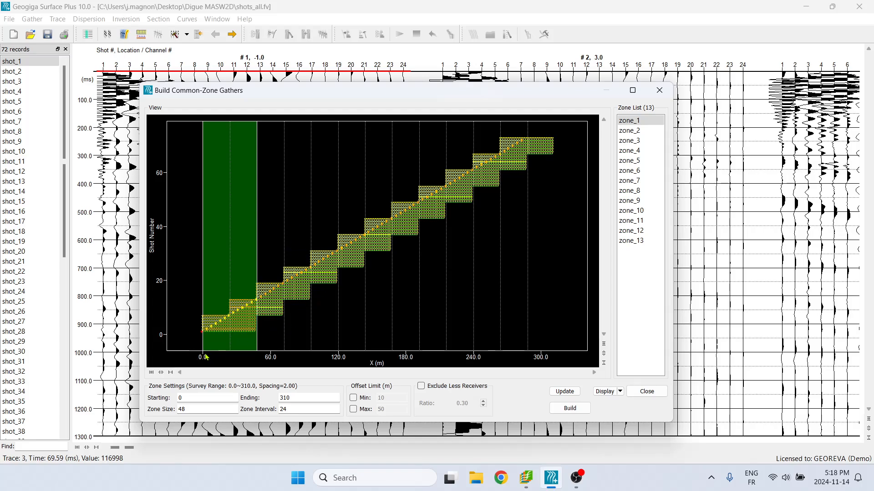
left_click(215, 399)
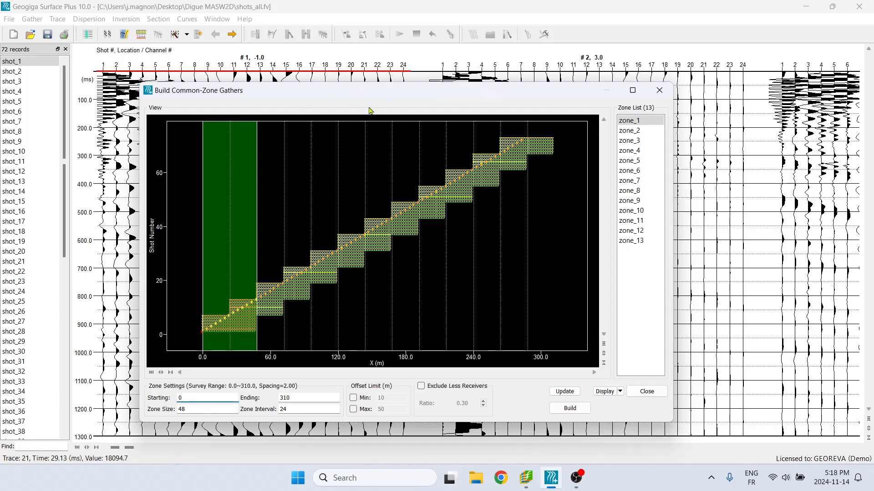
double_click(208, 408)
left_click(250, 282)
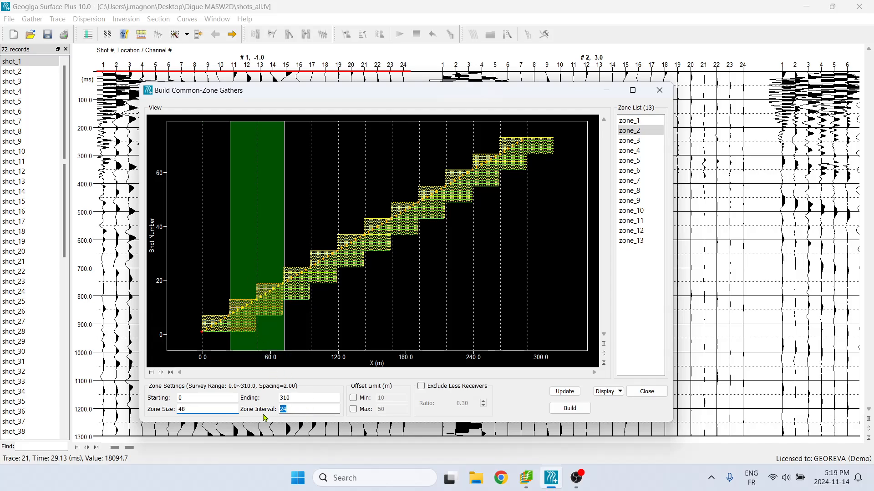
left_click(211, 309)
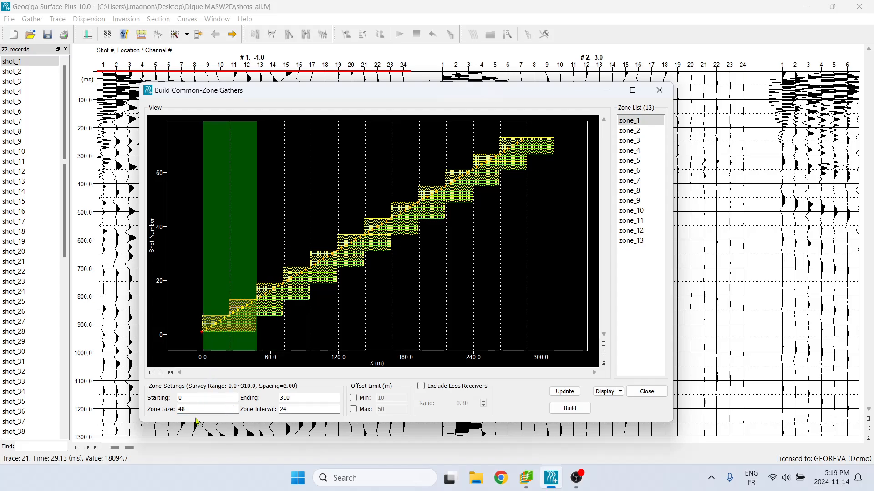
Try a zone size of 24 m with a zone interval of 16 m and preview the zones along the line.
left_click_drag(199, 409, 170, 409)
type("24")
left_click_drag(335, 411, 237, 409)
type("16")
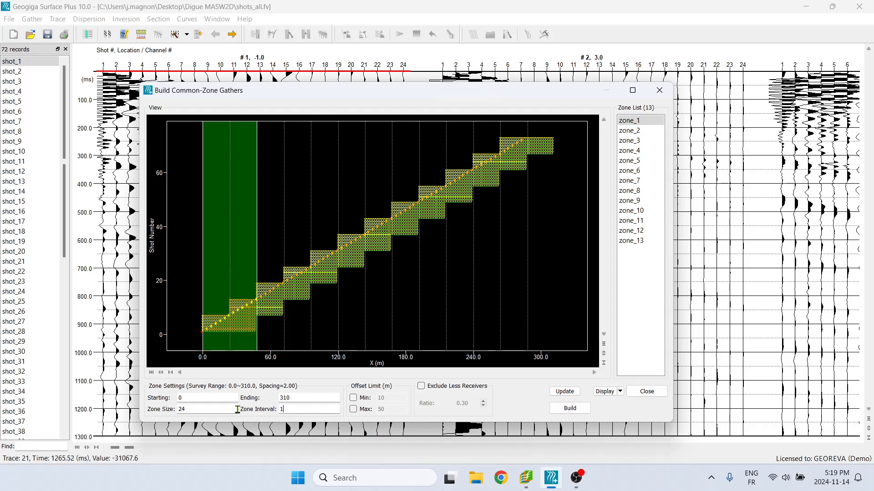
left_click(232, 295)
left_click_drag(240, 284, 390, 258)
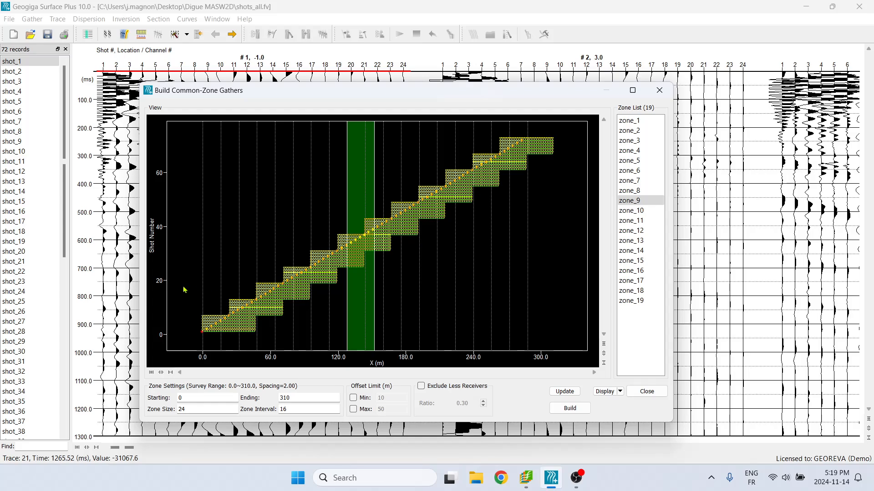
left_click(210, 303)
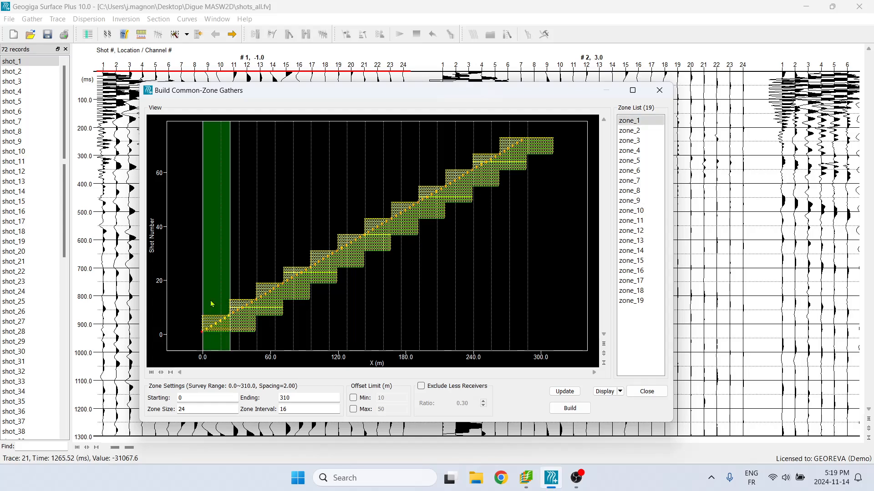
Set the zone size to 48 m and the zone interval to 24 m, and update the zone layout.
double_click(200, 409)
type("48")
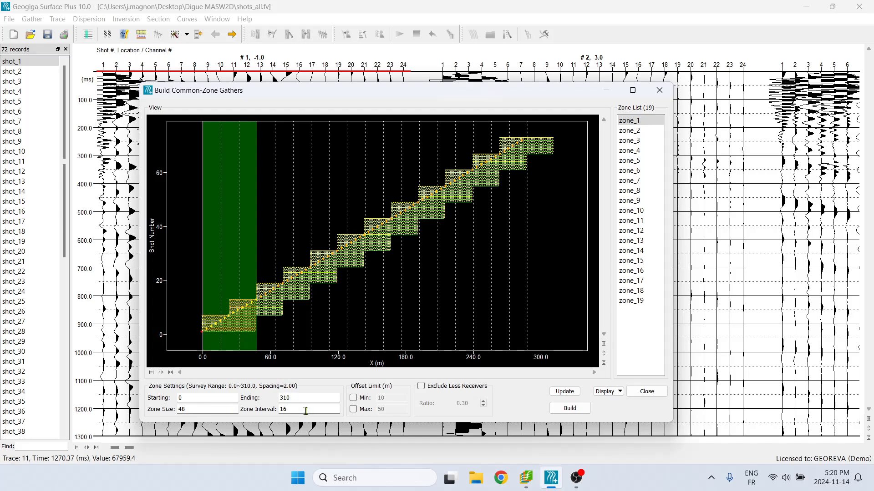
double_click(286, 409)
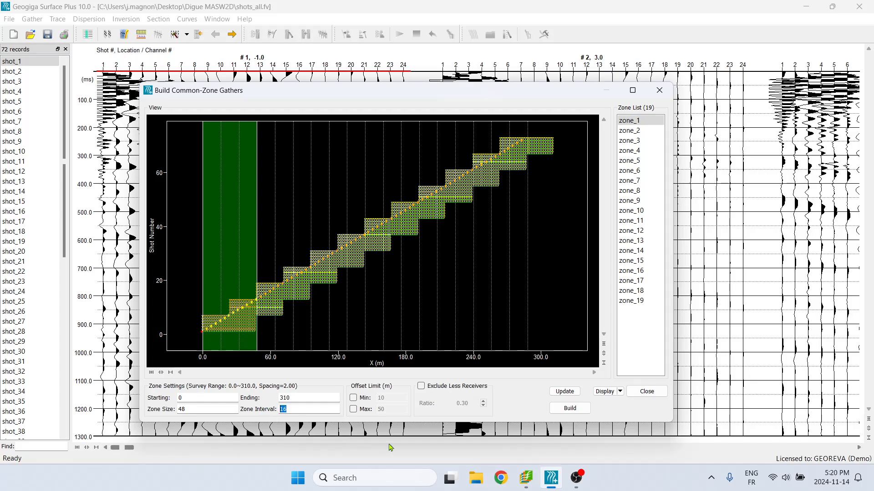
type("24")
key("Return")
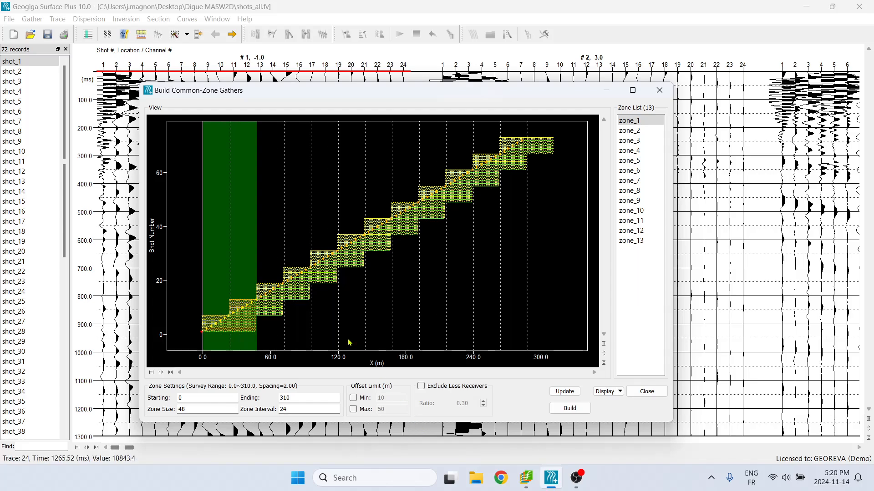
Check the coverage of zone_13 and zone_12, and build the common-zone gathers.
left_click(644, 241)
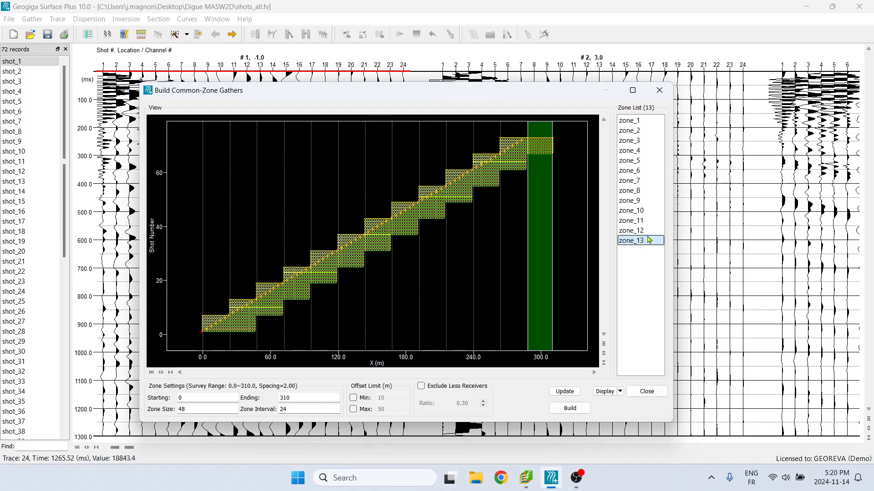
left_click(644, 231)
left_click(644, 241)
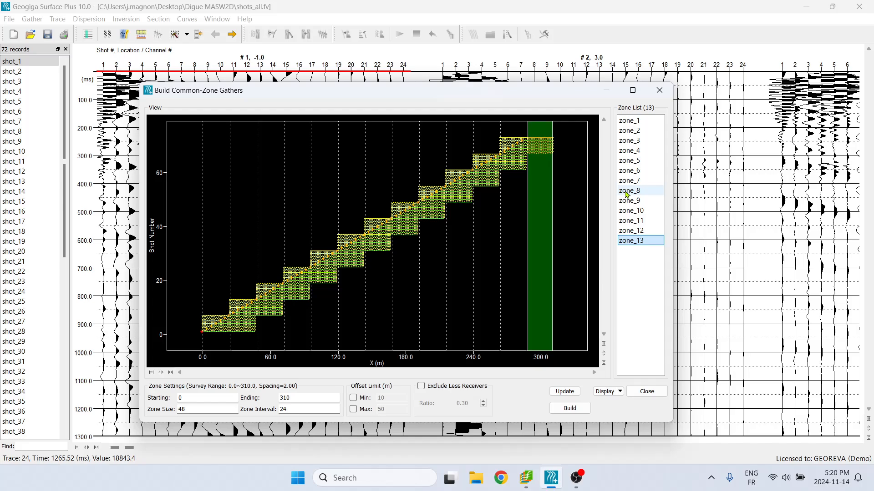
left_click(570, 409)
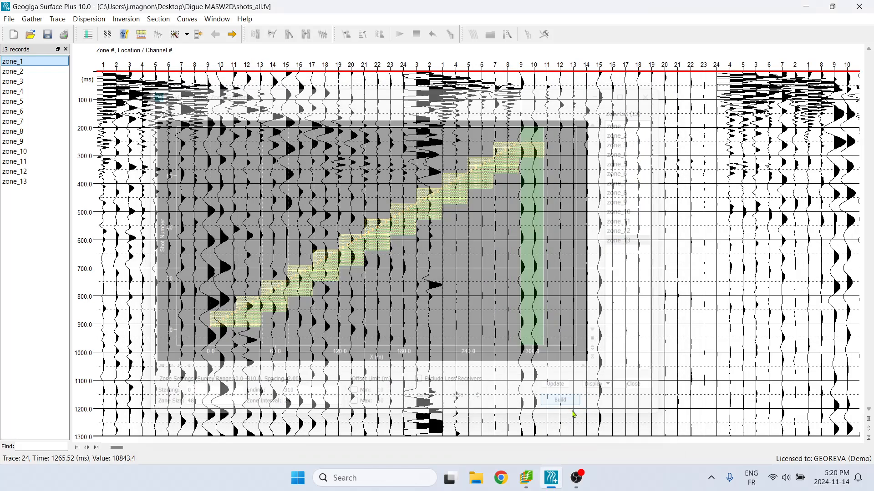
Browse the built zone gathers from zone_2 to zone_4 and return to zone_1.
left_click(18, 71)
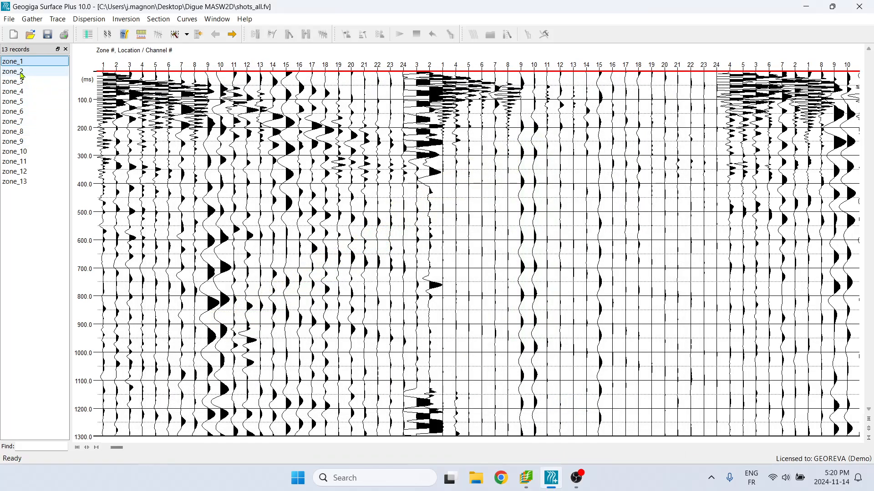
left_click(19, 83)
left_click(19, 92)
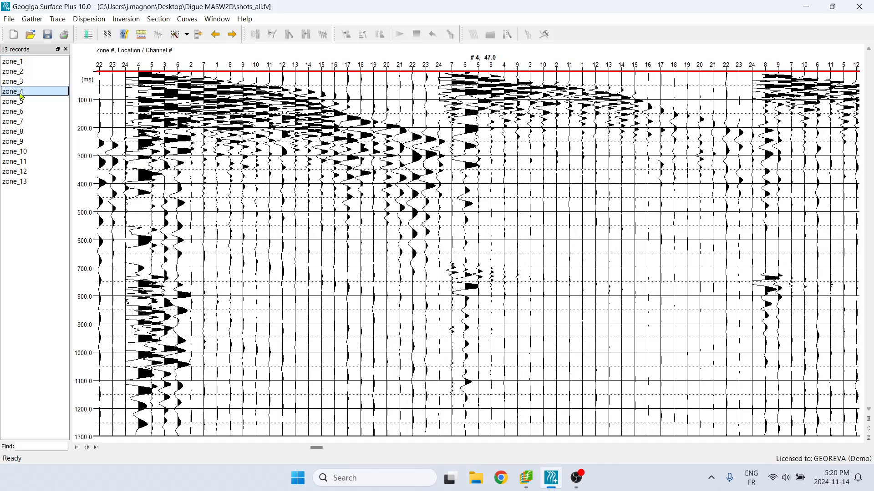
left_click(20, 63)
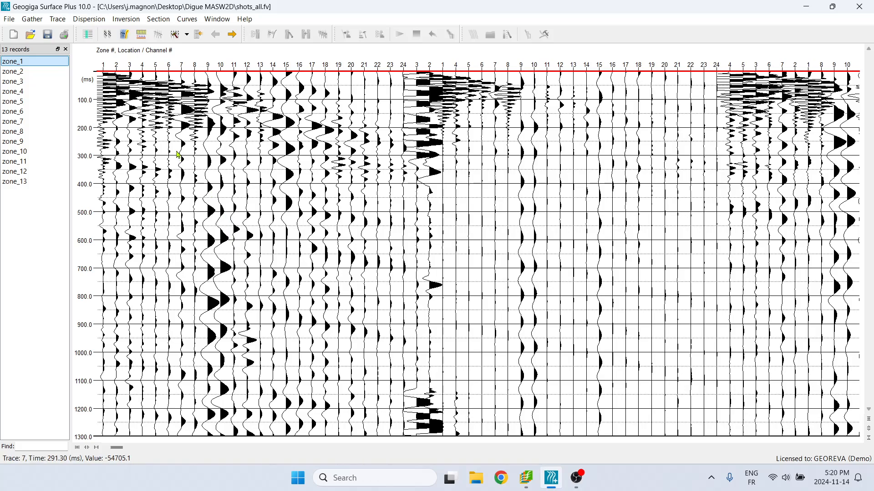
Switch the zone_1 traces from browsing to Pick mode to show the dispersion workspace.
left_click(89, 21)
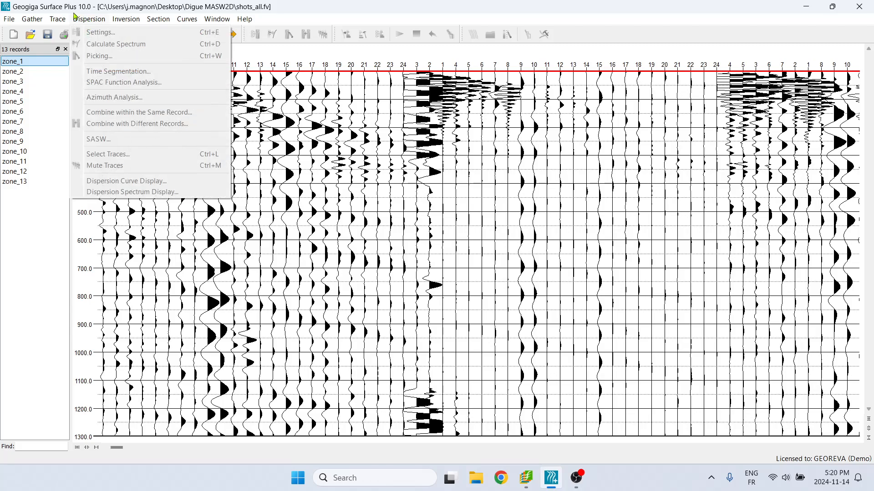
left_click(60, 18)
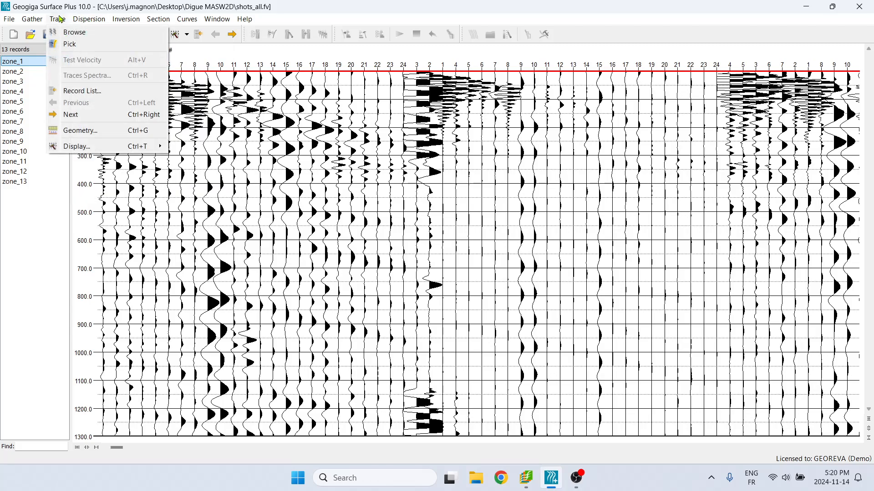
left_click(73, 44)
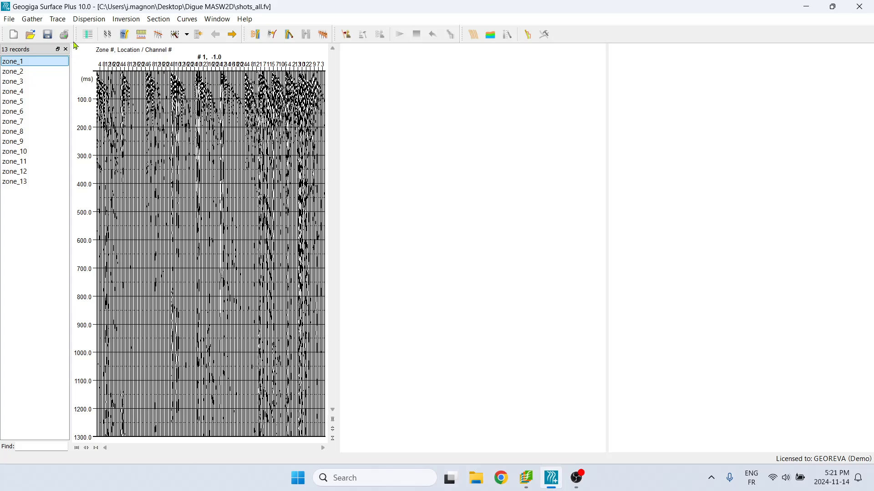
Enable automatic spectrum updating in the dispersion analysis settings and compute zone_1's F-V spectrum with the Wavefield Transform method.
left_click(83, 21)
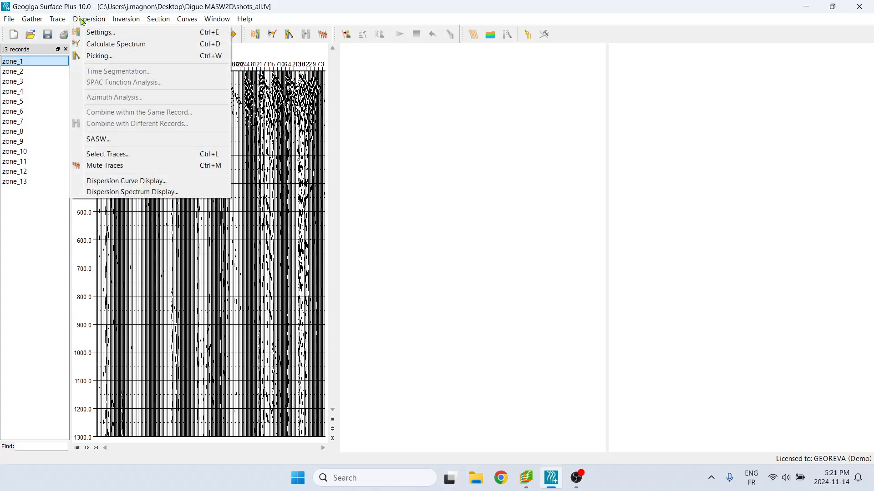
left_click(108, 34)
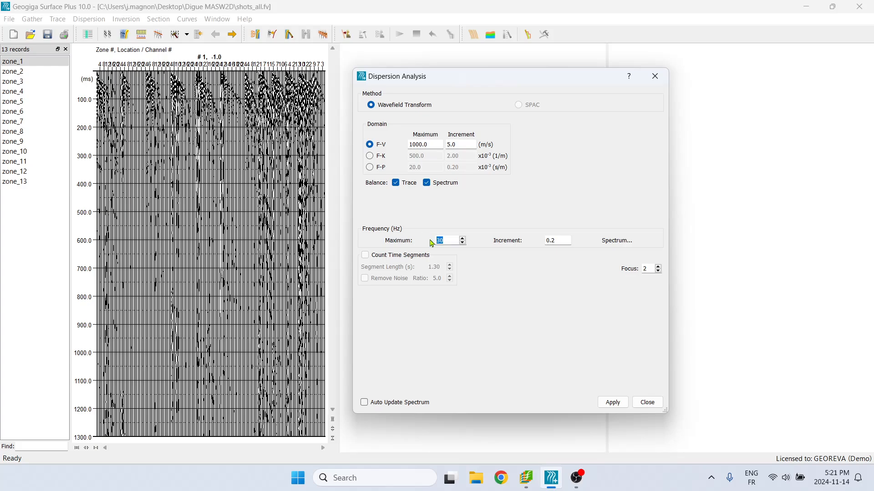
left_click_drag(433, 240, 450, 238)
left_click(613, 402)
left_click(365, 403)
left_click(614, 403)
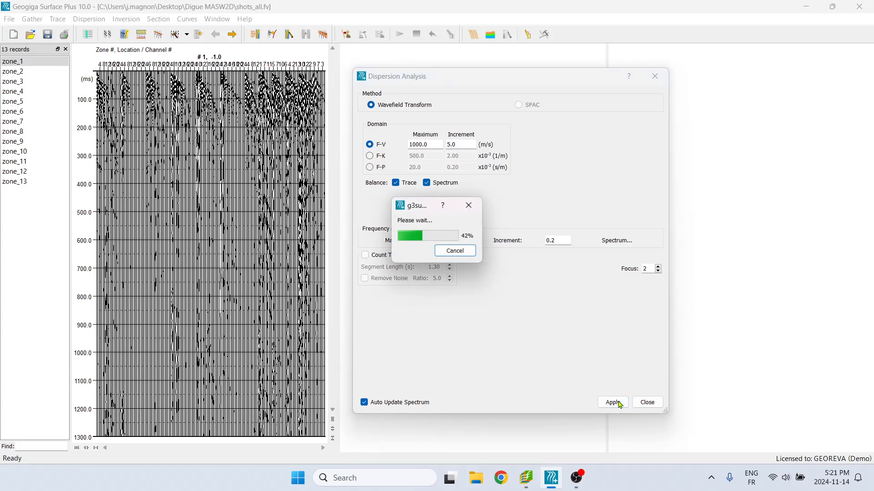
left_click(647, 402)
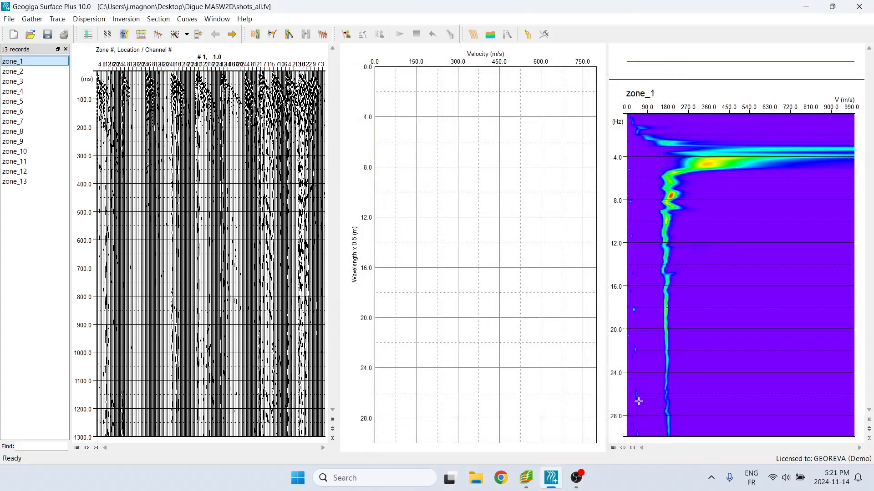
View the dispersion spectra of zone_2 and zone_3, and return to zone_1.
left_click(20, 72)
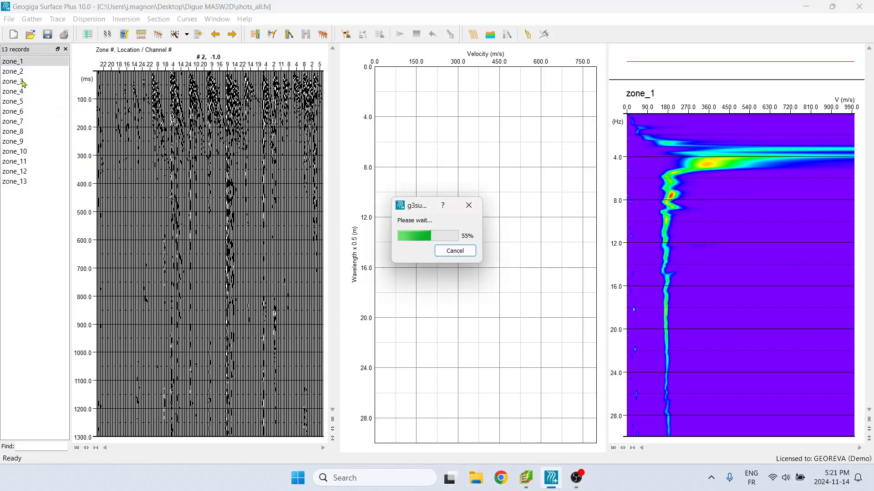
left_click(24, 83)
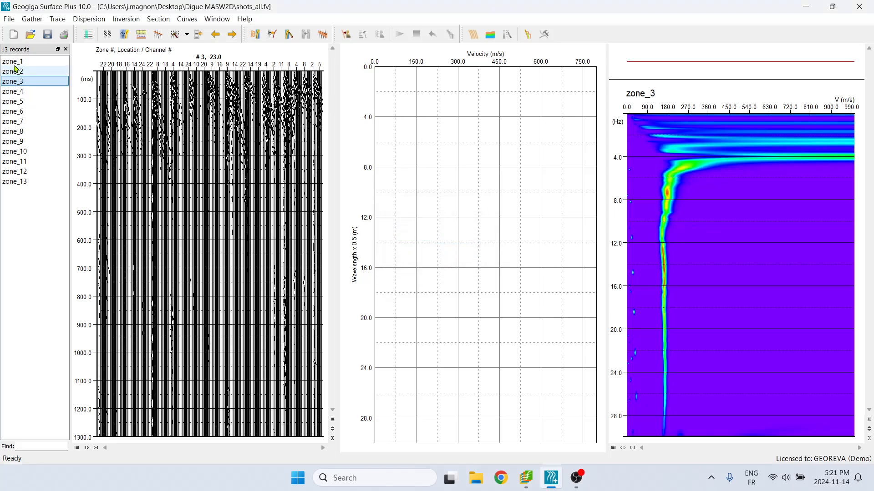
left_click(15, 63)
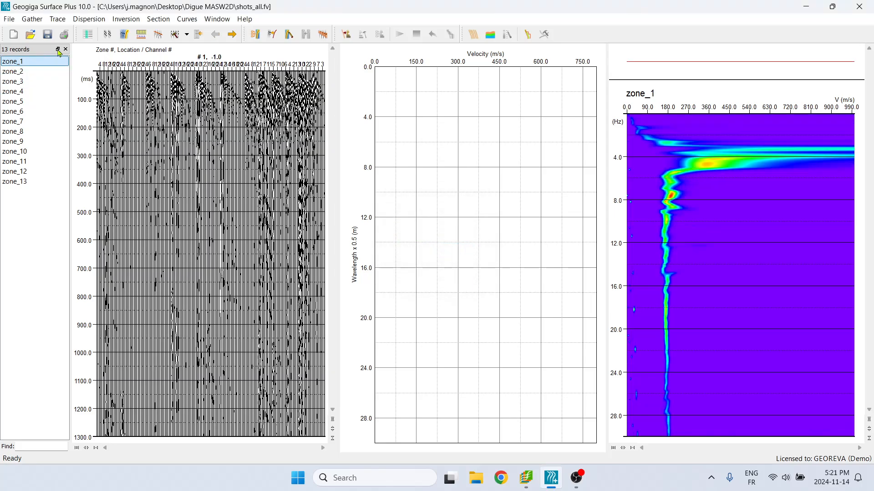
Compare the Linear and Logarithmic scale types on zone_1's dispersion spectrum and return to the Exponential scale.
left_click(88, 19)
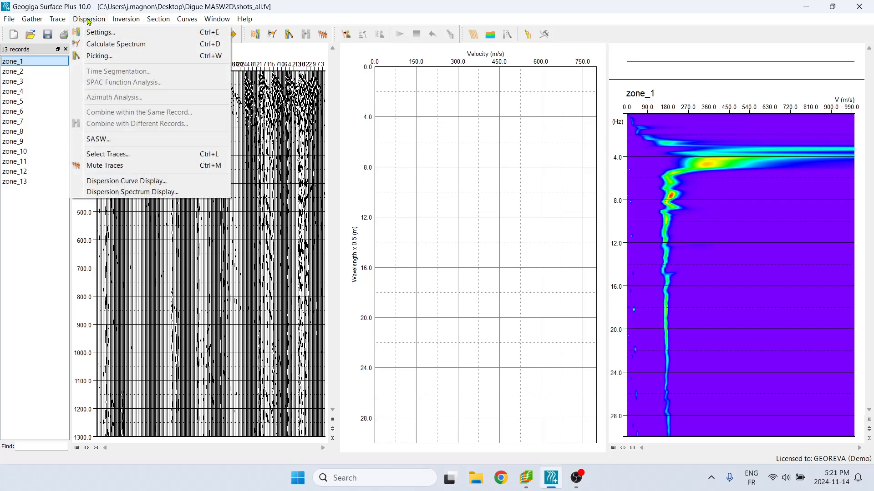
left_click(146, 196)
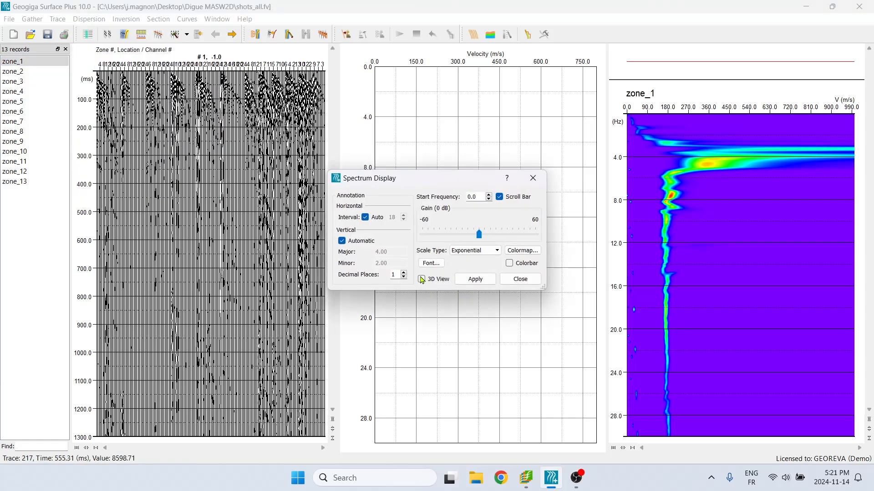
left_click(475, 252)
left_click(476, 260)
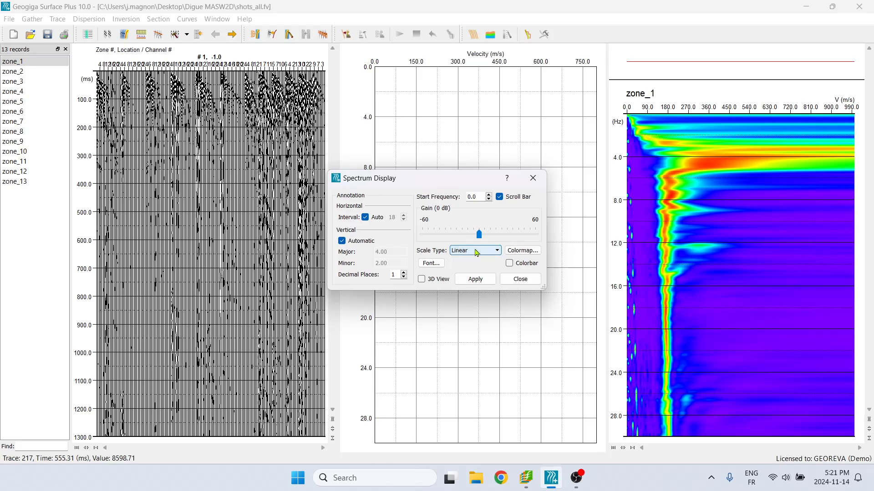
left_click(476, 252)
left_click(476, 267)
left_click(477, 251)
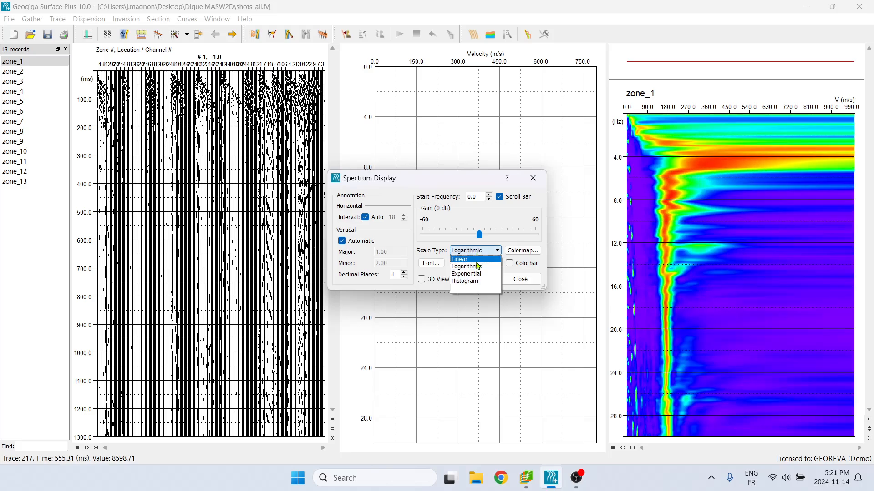
left_click(477, 275)
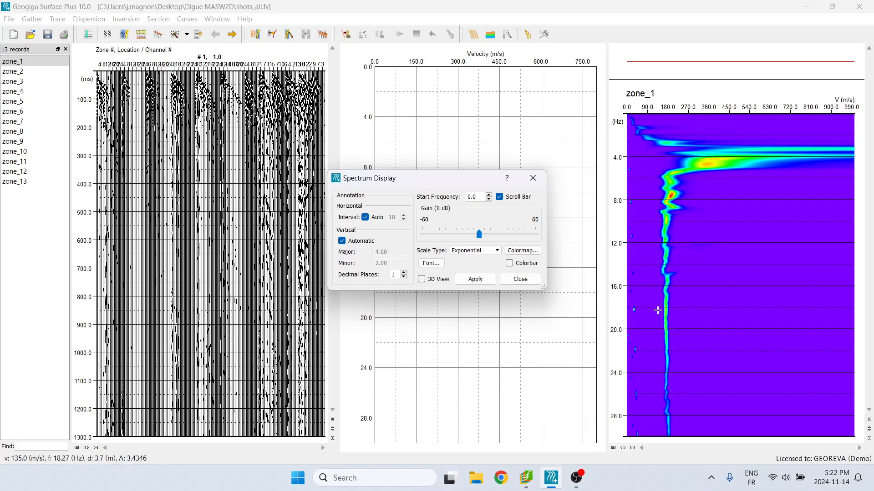
Pick a point at 18.48 Hz on zone_1's spectrum, and open the dispersion curve picking settings with Mode0 selected.
left_click(666, 313)
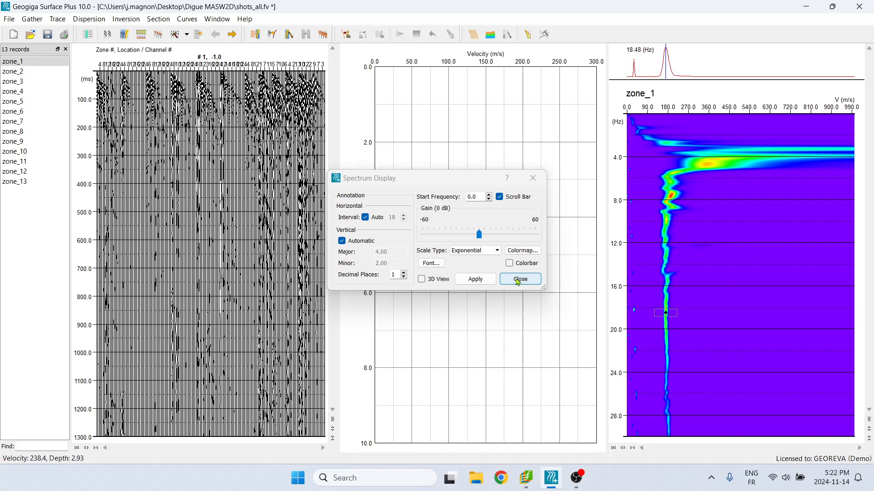
left_click(520, 279)
left_click(89, 18)
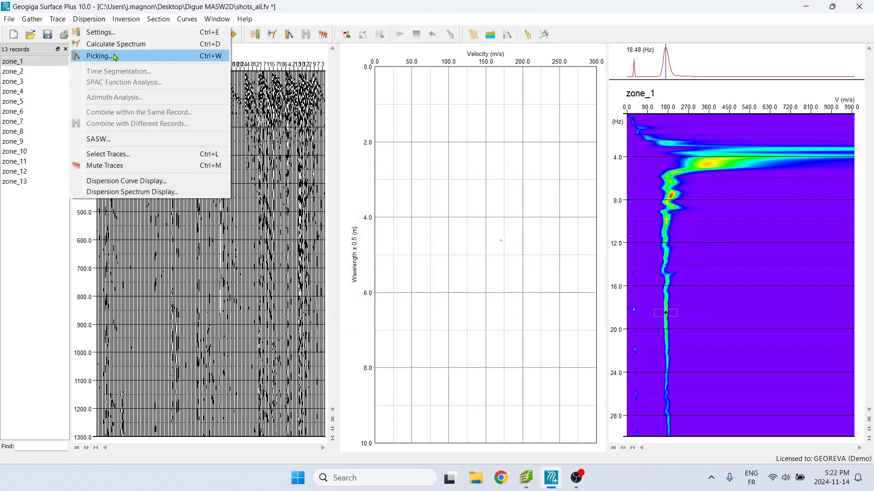
left_click(99, 55)
left_click_drag(271, 167, 369, 146)
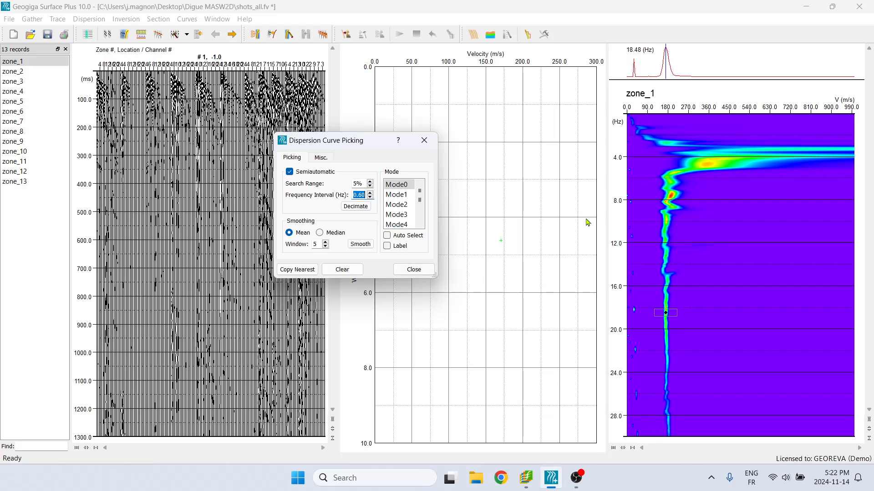
left_click(402, 185)
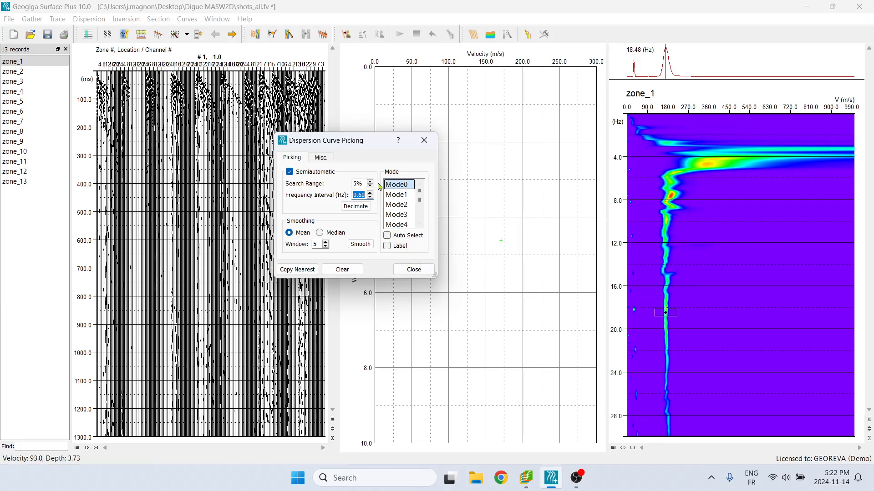
left_click(402, 195)
left_click(403, 205)
left_click(403, 187)
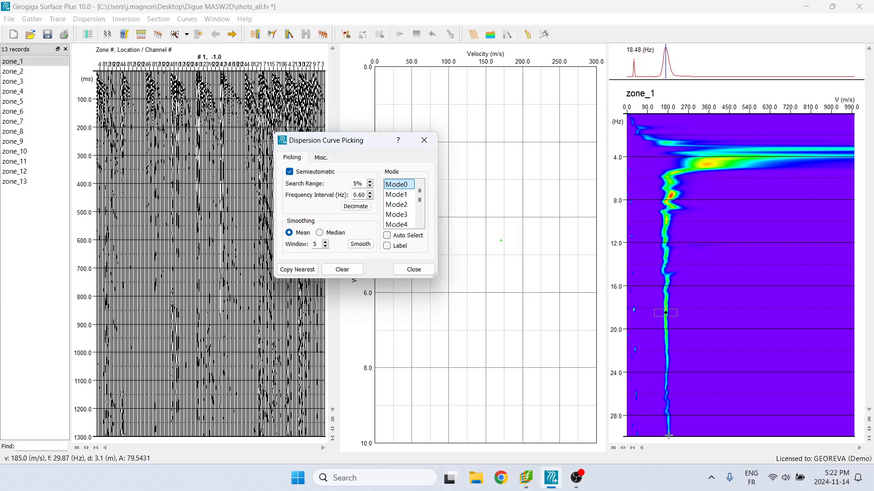
Pick zone_1's Mode0 dispersion curve semiautomatically along the energy maximum from about 29.9 Hz down to about 4.3 Hz.
mouse_move(669, 436)
left_mouse_down()
mouse_move(668, 175)
mouse_move(713, 161)
mouse_move(693, 167)
left_mouse_up()
left_click(727, 159)
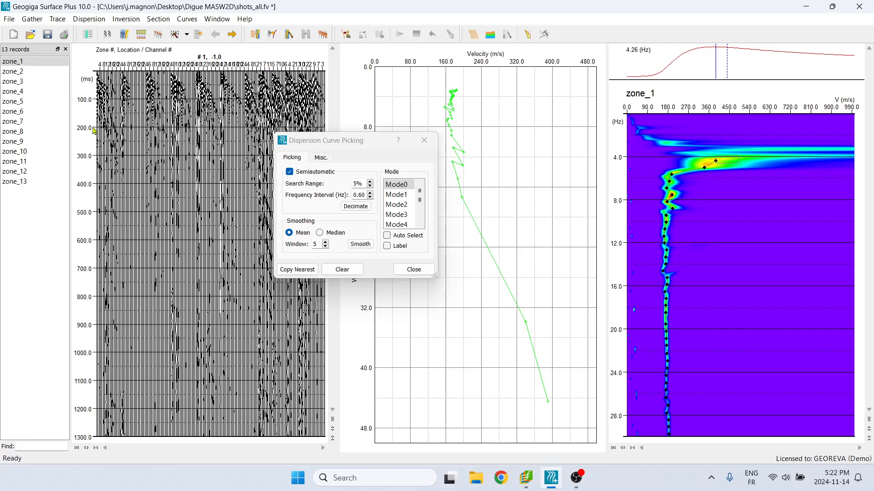
Load zone_2 and pick its Mode0 dispersion curve along the energy maximum down to about 4.4 Hz.
left_click(32, 64)
left_click(25, 71)
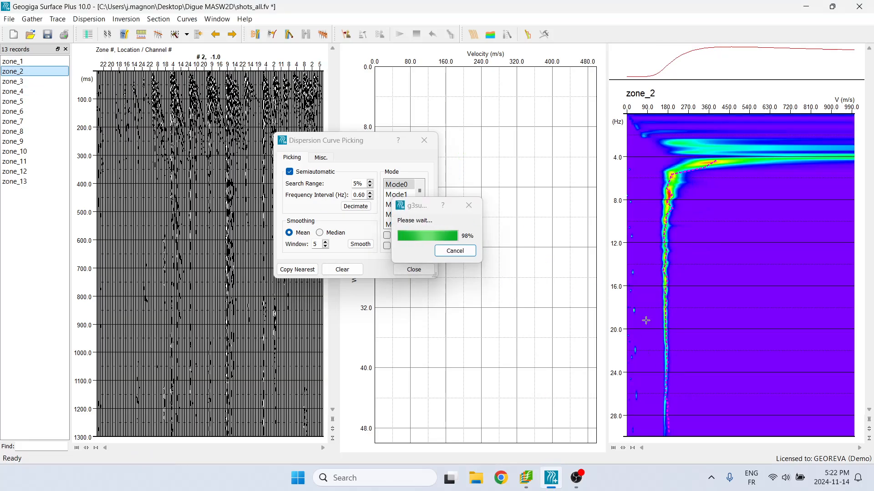
mouse_move(664, 431)
left_mouse_down()
mouse_move(667, 209)
mouse_move(672, 177)
mouse_move(705, 164)
left_mouse_up()
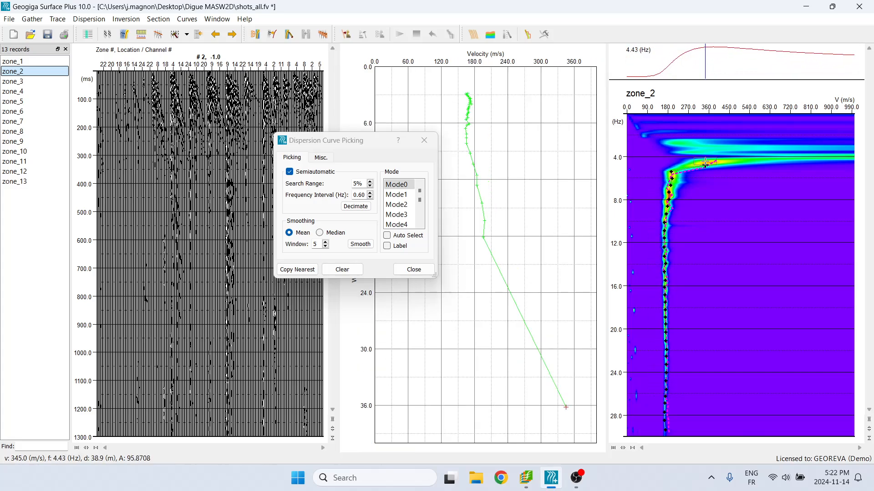
Load zone_3 and zone_4 and pick each Mode0 dispersion curve along the energy maximum, down to about 4.9 Hz and 4.3 Hz respectively.
left_click(24, 83)
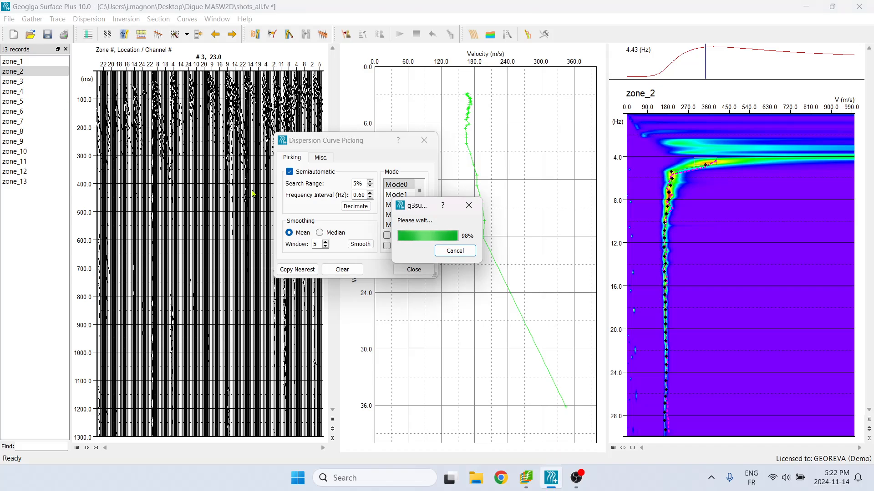
mouse_move(665, 421)
left_mouse_down()
mouse_move(667, 214)
mouse_move(682, 168)
left_mouse_up()
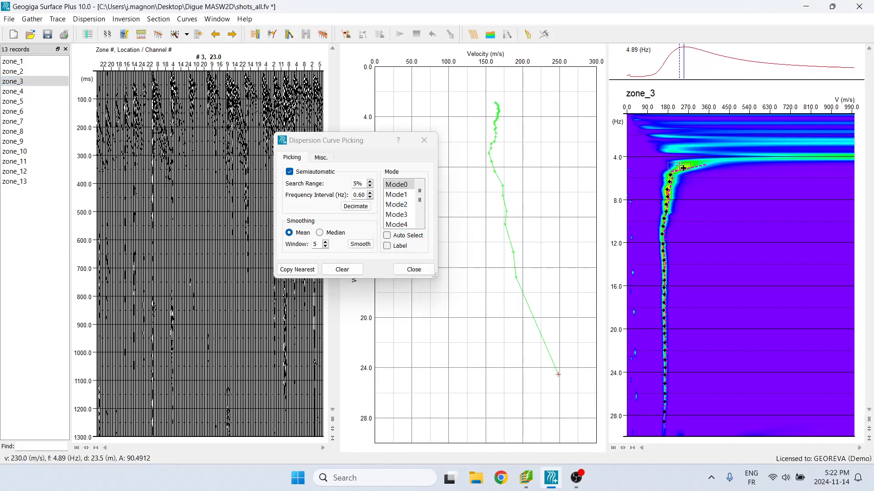
left_click(14, 91)
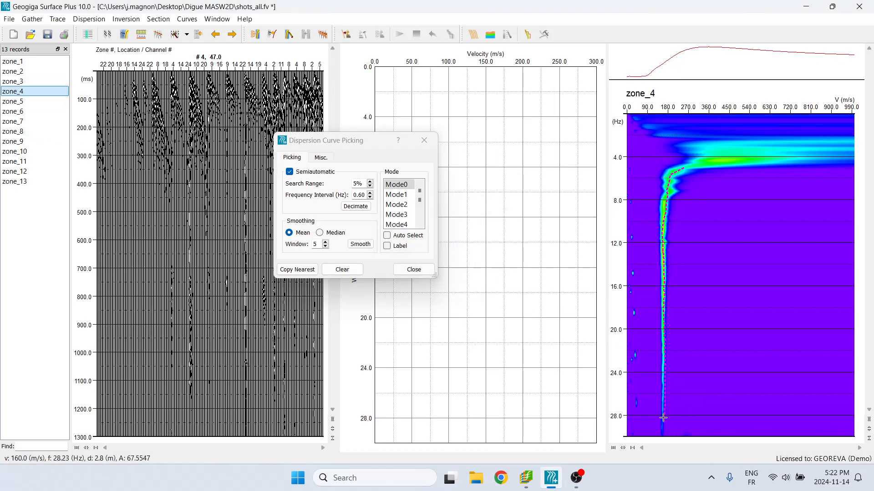
mouse_move(663, 416)
left_mouse_down()
mouse_move(665, 191)
mouse_move(696, 167)
mouse_move(724, 160)
left_mouse_up()
Load zone_5 and zone_6 and pick each Mode0 dispersion curve along the energy maximum, from about 28 Hz down to between 5 and 6 Hz.
left_click(23, 102)
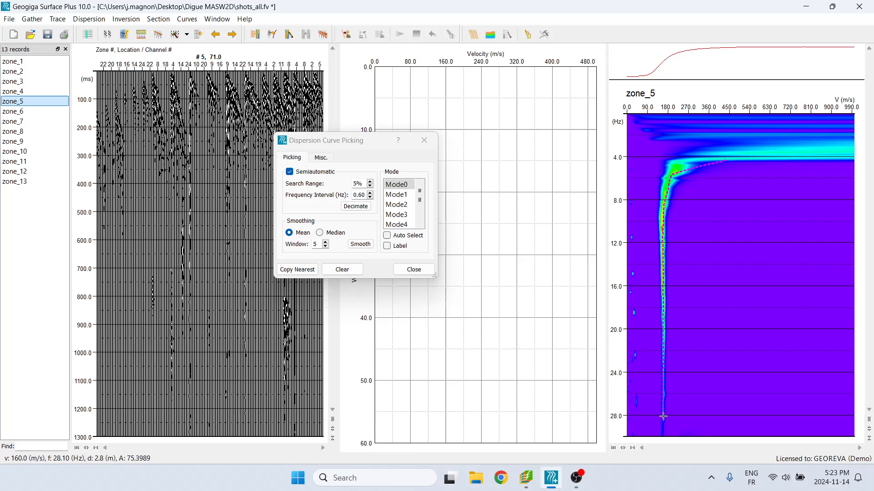
mouse_move(663, 417)
left_mouse_down()
mouse_move(664, 186)
mouse_move(689, 165)
left_mouse_up()
left_click(25, 113)
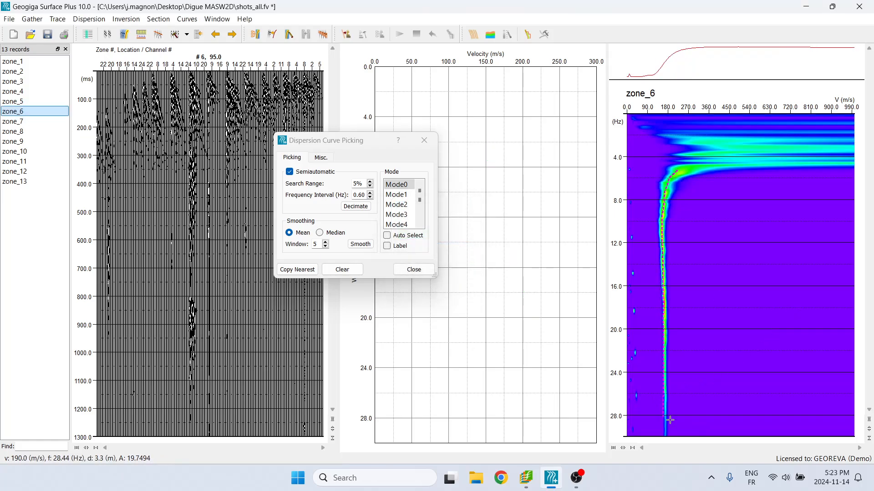
mouse_move(670, 420)
left_mouse_down()
mouse_move(663, 245)
mouse_move(667, 186)
mouse_move(677, 175)
left_mouse_up()
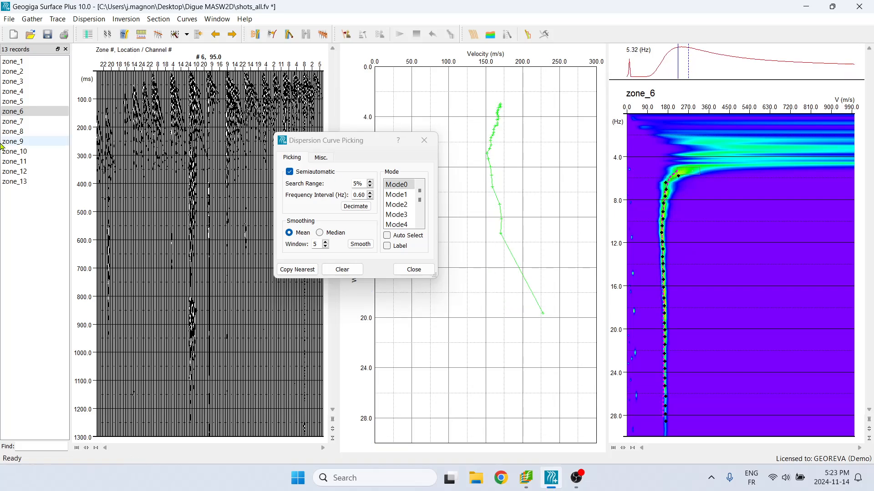
Pick the Mode0 dispersion curves of zone_7 down to about 4.8 Hz and zone_8 down to about 4.4 Hz, adjusting zone_8's low-frequency points.
double_click(36, 123)
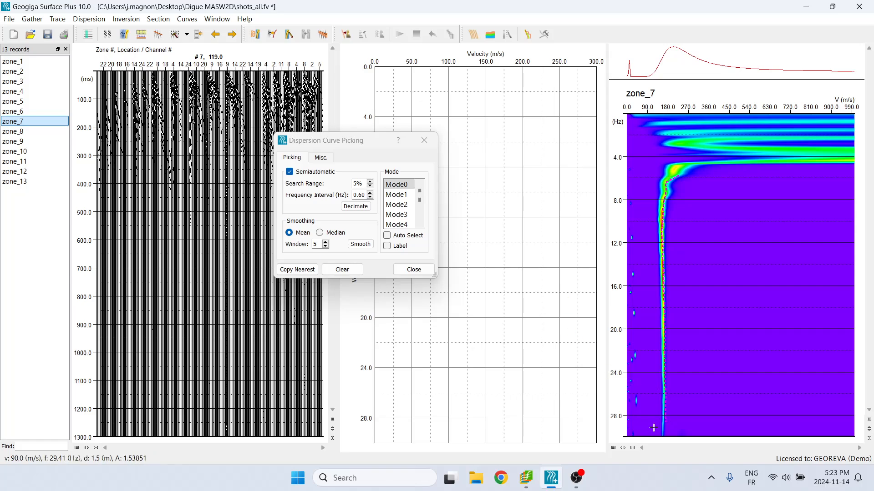
mouse_move(663, 421)
left_mouse_down()
mouse_move(662, 248)
mouse_move(652, 256)
mouse_move(662, 186)
mouse_move(676, 163)
left_mouse_up()
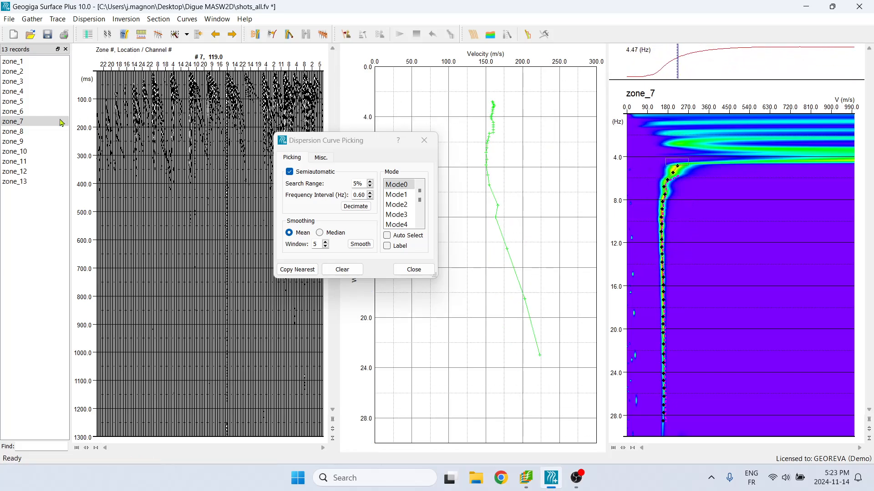
left_click(22, 132)
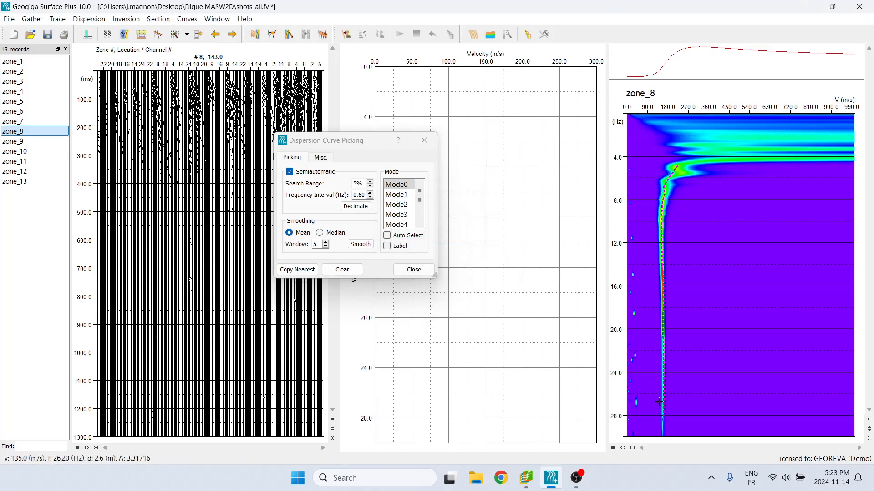
mouse_move(662, 420)
left_mouse_down()
mouse_move(663, 218)
mouse_move(683, 163)
left_mouse_up()
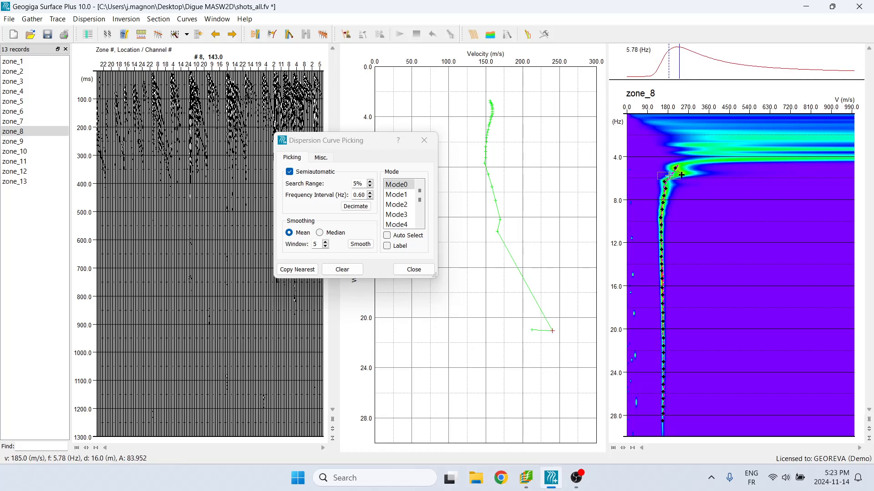
left_click(671, 176)
left_click(681, 176)
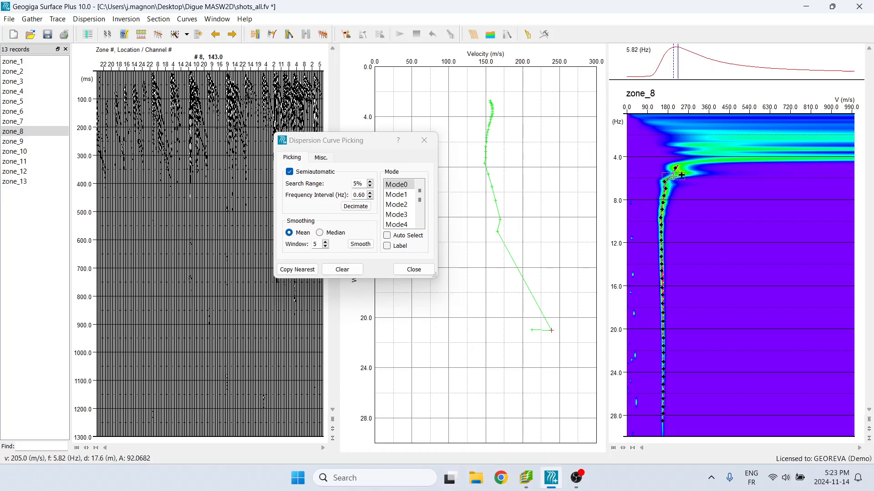
left_click(712, 160)
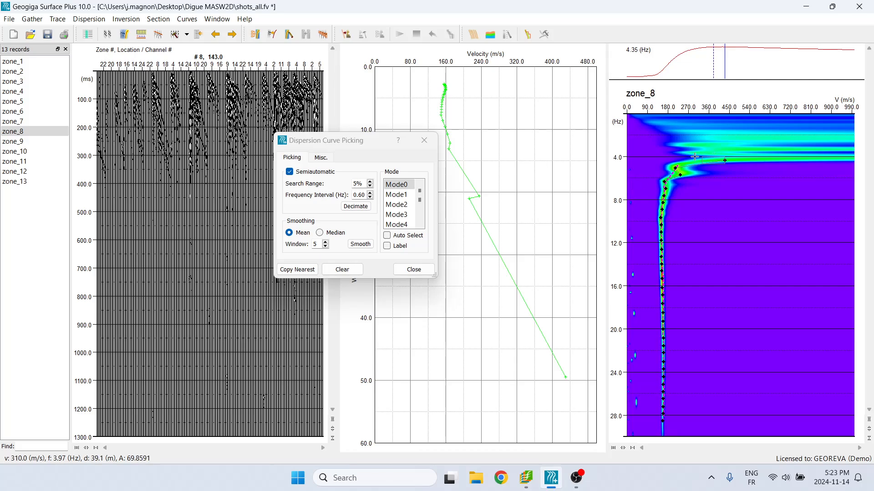
Pick zone_9's Mode0 dispersion curve along the energy maximum, deleting the lowest-frequency point and re-picking those near 4.7 Hz and 5.4 Hz.
left_click(13, 141)
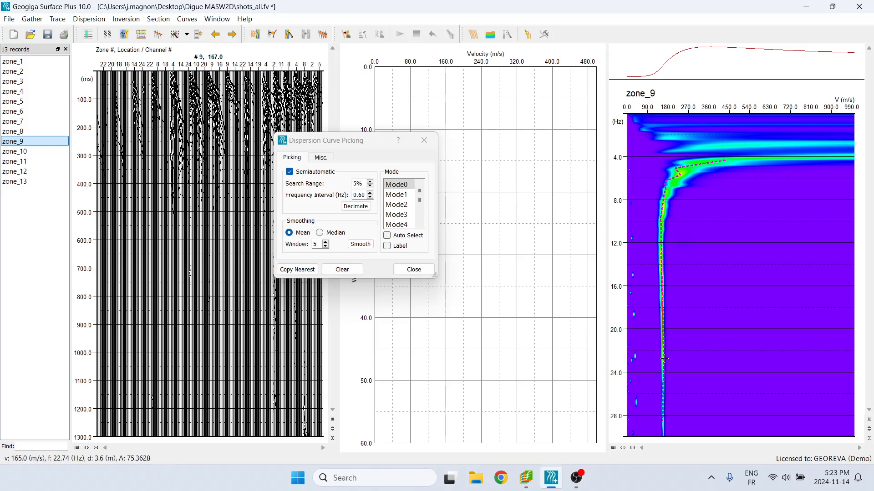
mouse_move(664, 418)
left_mouse_down()
mouse_move(661, 255)
mouse_move(672, 175)
mouse_move(696, 172)
left_mouse_up()
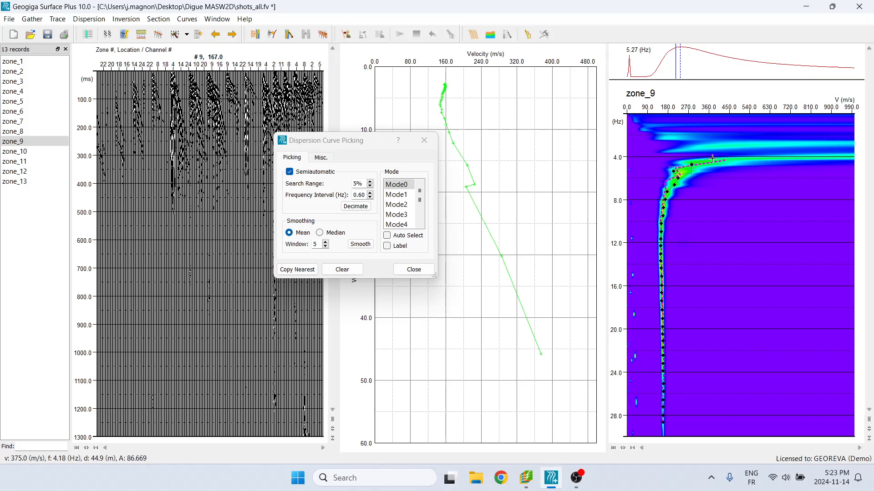
right_click(713, 158)
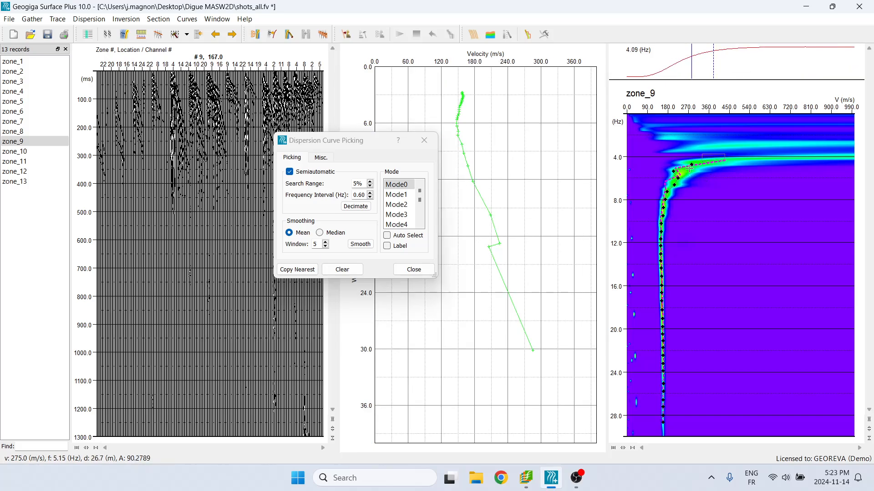
left_click(698, 165)
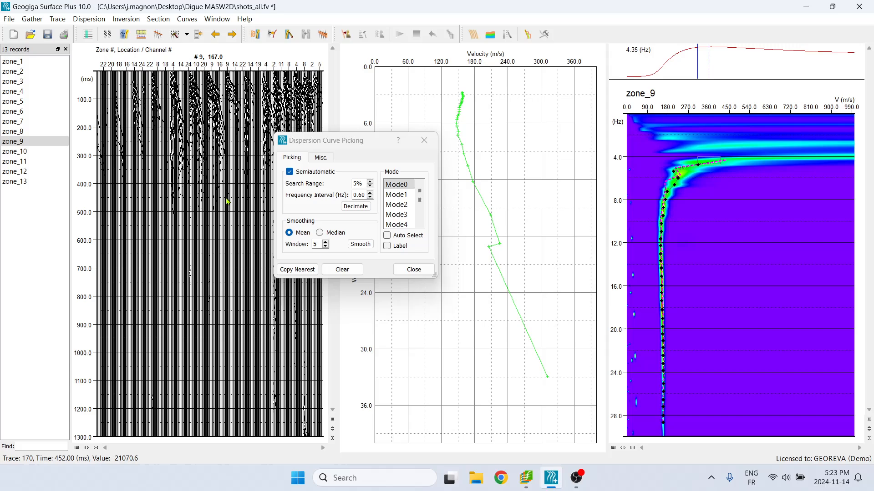
left_click(681, 174)
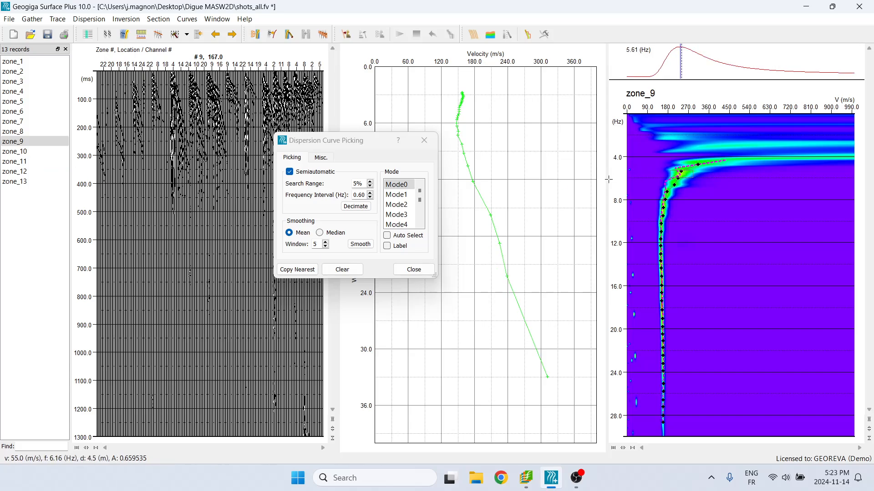
Load zone_10 and zone_11 and pick each Mode0 dispersion curve along the energy maximum, down to about 4.3 Hz and 4.1 Hz respectively.
left_click(18, 153)
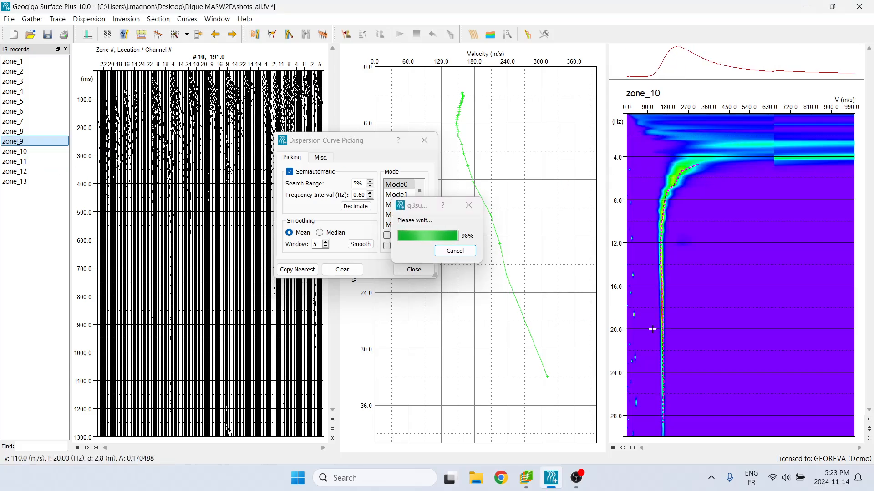
mouse_move(664, 428)
left_mouse_down()
mouse_move(676, 205)
mouse_move(652, 319)
mouse_move(666, 201)
mouse_move(696, 159)
left_mouse_up()
left_click(26, 161)
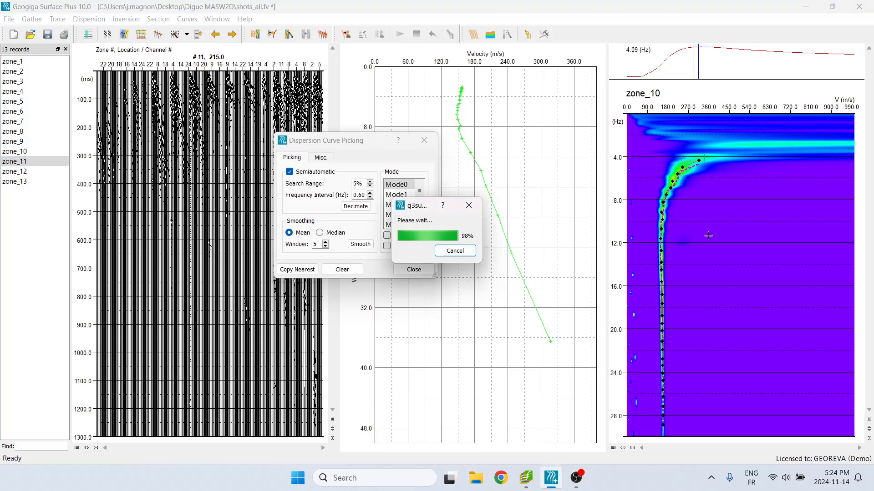
mouse_move(663, 425)
left_mouse_down()
mouse_move(661, 255)
mouse_move(668, 191)
mouse_move(692, 160)
left_mouse_up()
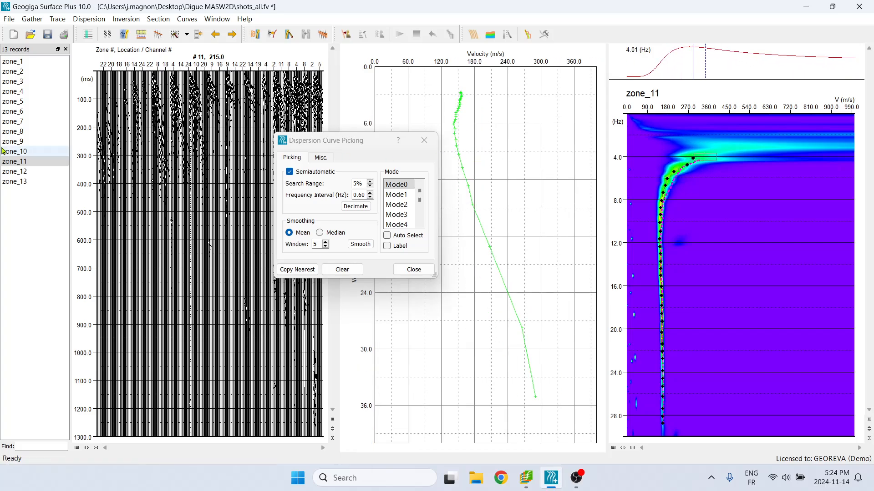
Pick the Mode0 dispersion curves of zone_12 down to about 3.7 Hz and zone_13 down to about 4.1 Hz along the energy maximum.
left_click(16, 172)
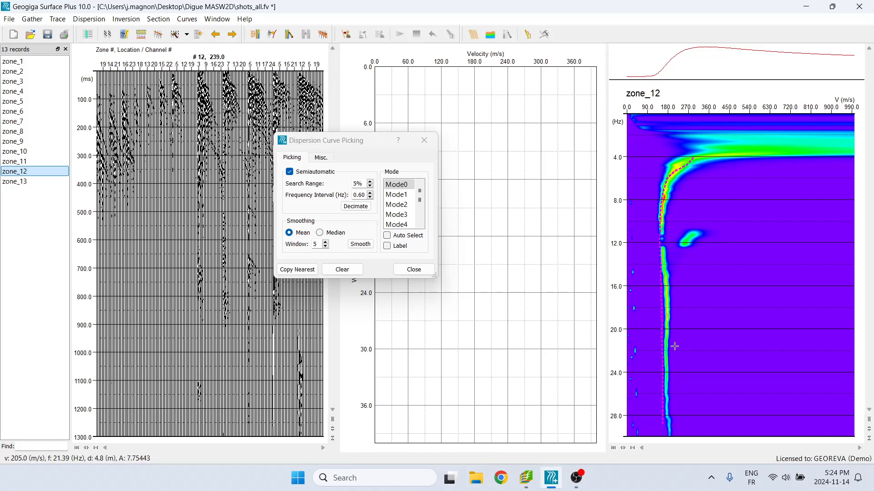
mouse_move(669, 424)
left_mouse_down()
mouse_move(655, 246)
mouse_move(667, 173)
mouse_move(684, 162)
left_mouse_up()
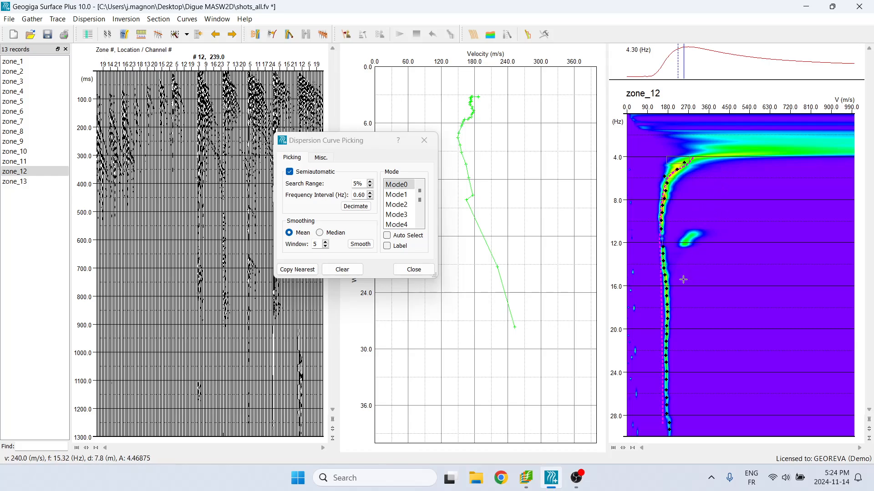
left_click(723, 153)
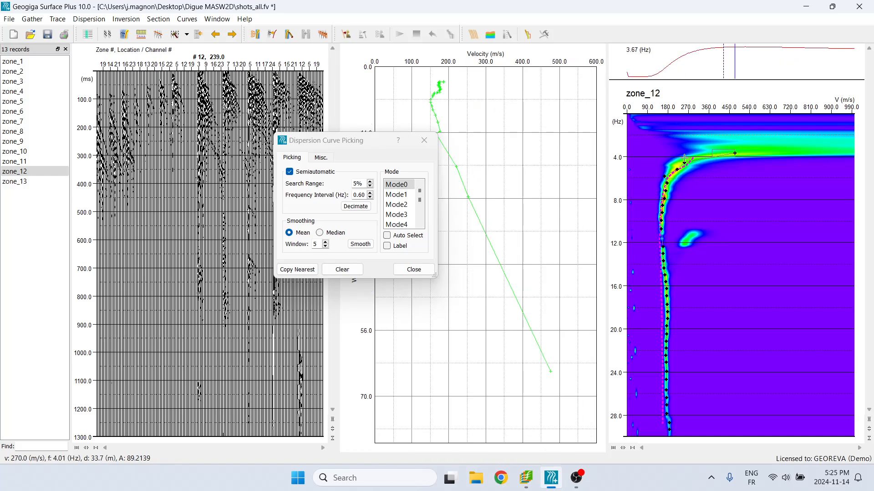
left_click(28, 182)
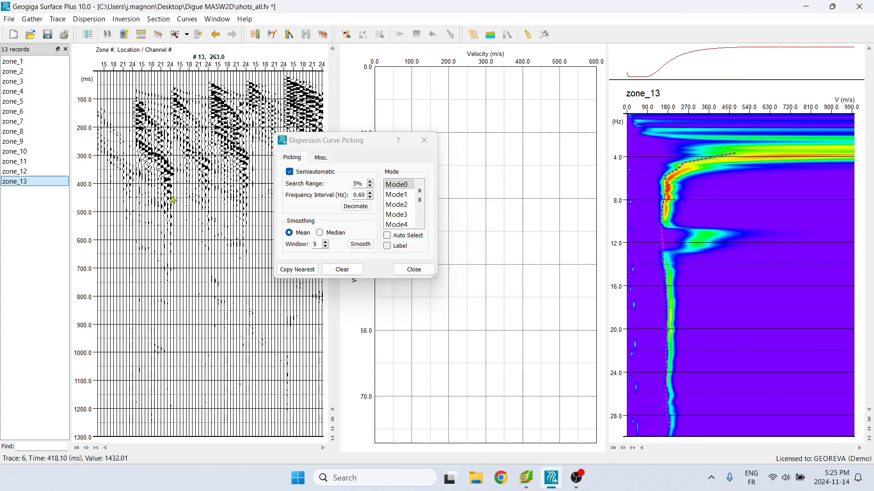
mouse_move(680, 427)
left_mouse_down()
mouse_move(667, 203)
mouse_move(691, 169)
mouse_move(739, 159)
mouse_move(684, 169)
left_mouse_up()
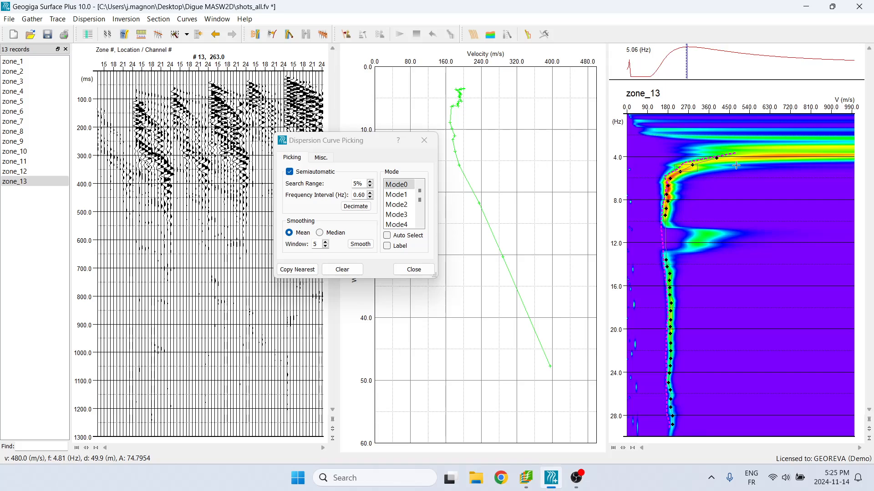
Review the picked dispersion curves of zone_12, zone_11 and zone_9, and close the dispersion curve picking settings.
left_click(347, 201)
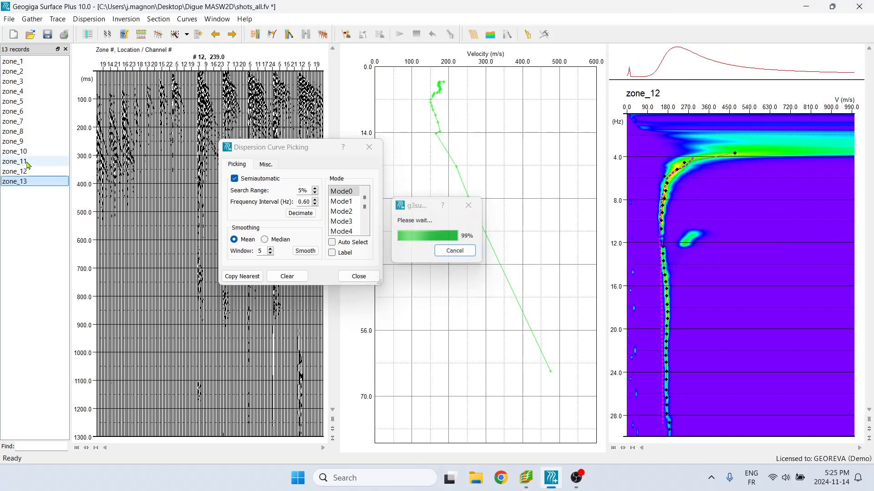
left_click_drag(281, 151, 205, 140)
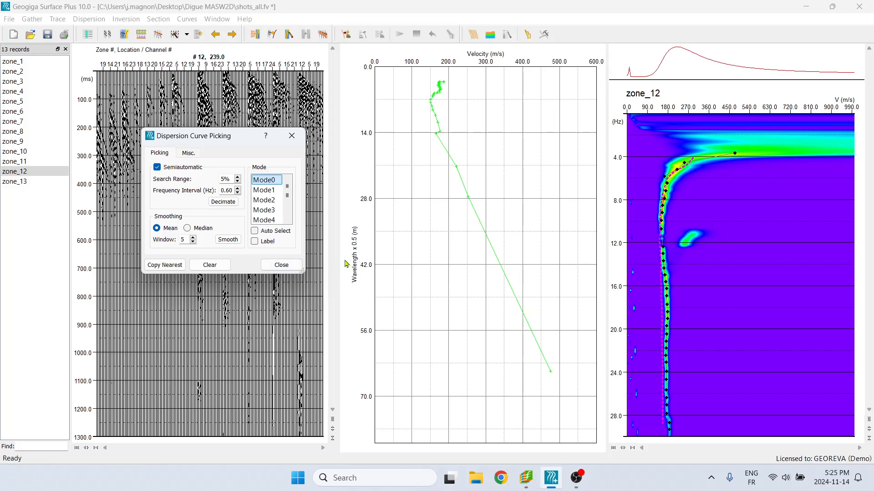
left_click(14, 162)
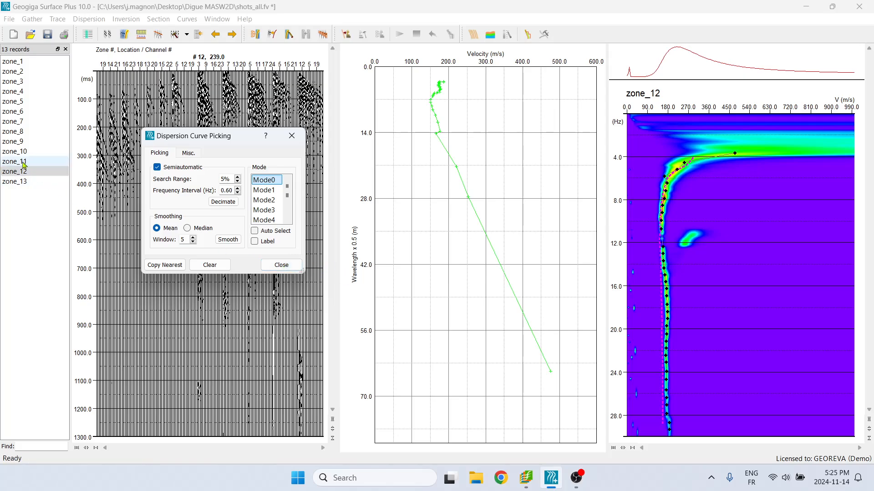
left_click(23, 141)
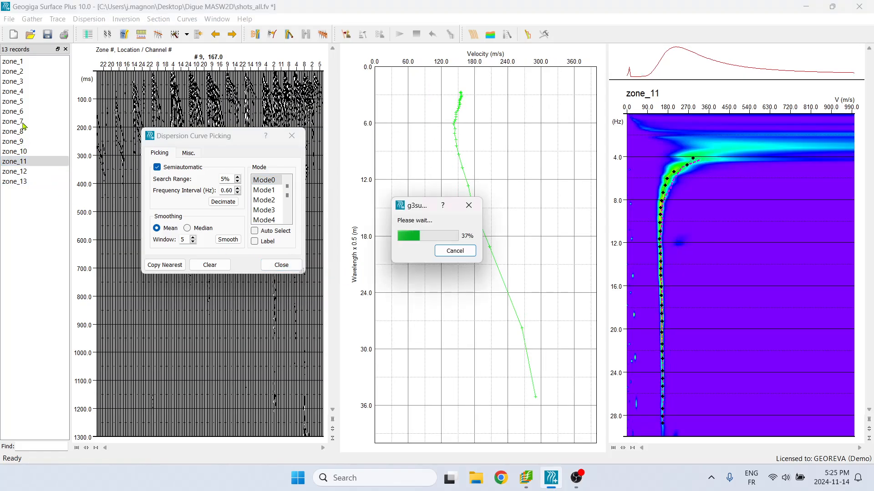
left_click(277, 264)
Open the list of FV curves for inversion and display the initial models of zone_2 and zone_4.
left_click(126, 19)
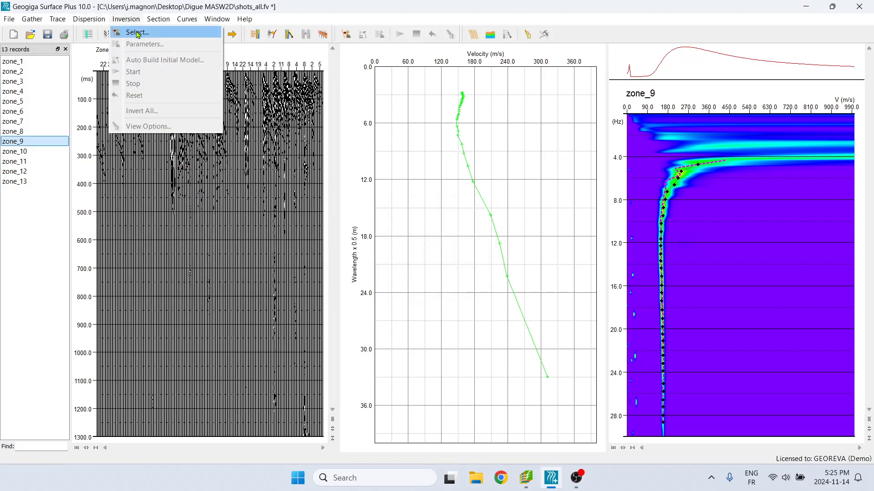
left_click(138, 32)
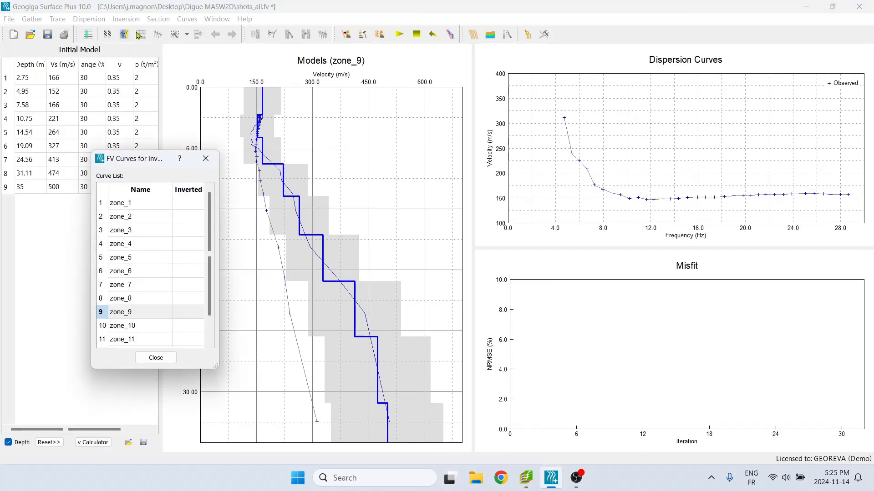
left_click(148, 216)
left_click(142, 246)
Invert all the zones' dispersion curves using automatically built initial models.
left_click(126, 19)
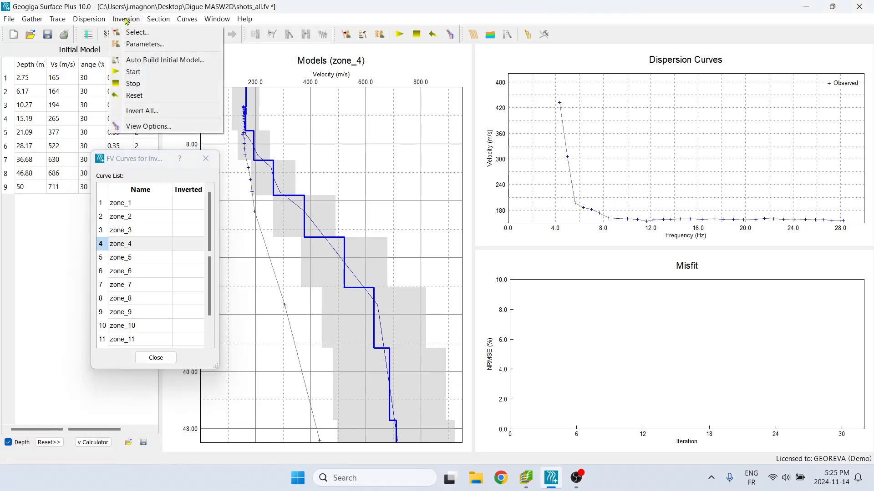
left_click(157, 111)
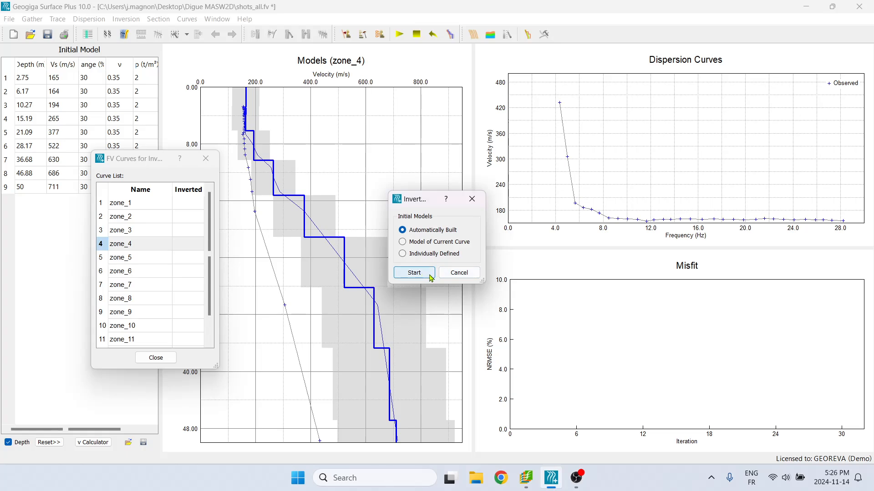
left_click(414, 273)
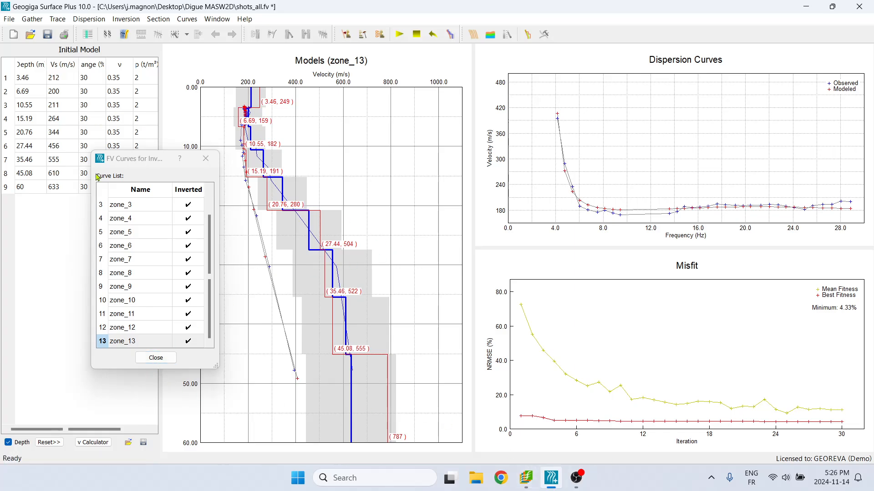
Review the inverted velocity models, dispersion curve fits and misfits of zone_10, zone_8 and zone_7.
left_click(142, 300)
left_click(141, 273)
left_click(140, 259)
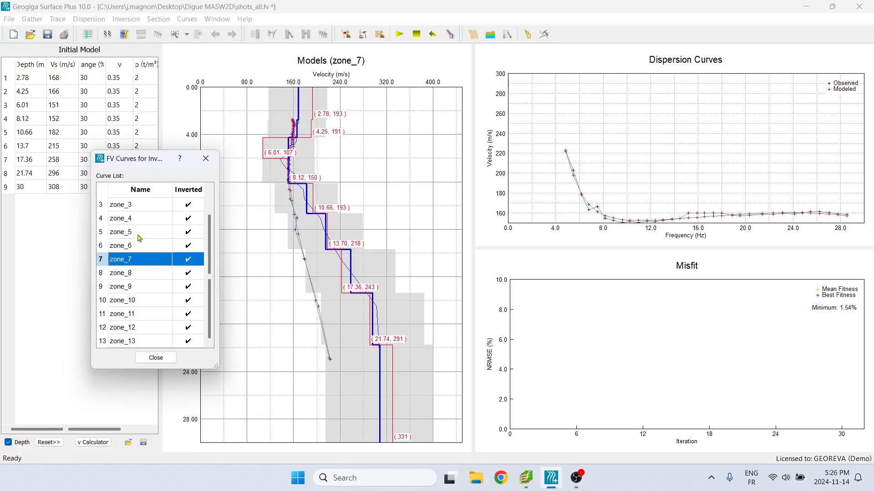
Review the inverted velocity models, dispersion curve fits and misfits of zone_6, zone_5, zone_3, zone_4 and zone_8.
left_click(155, 248)
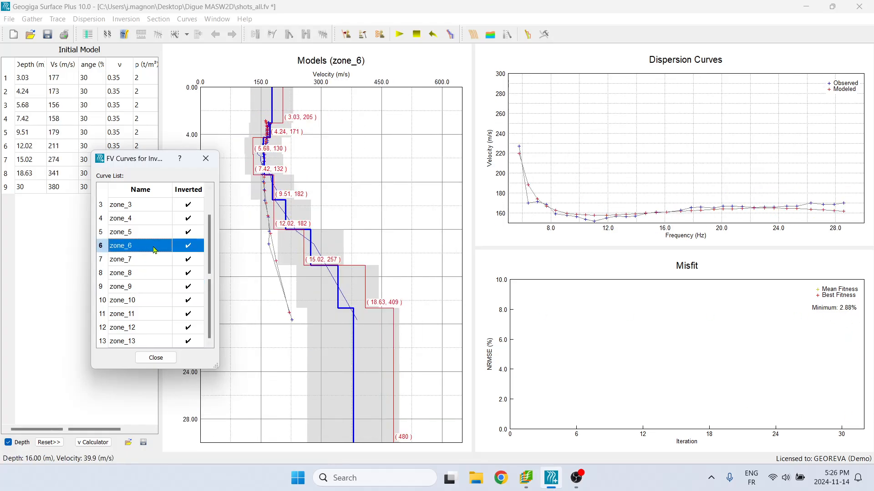
left_click(148, 230)
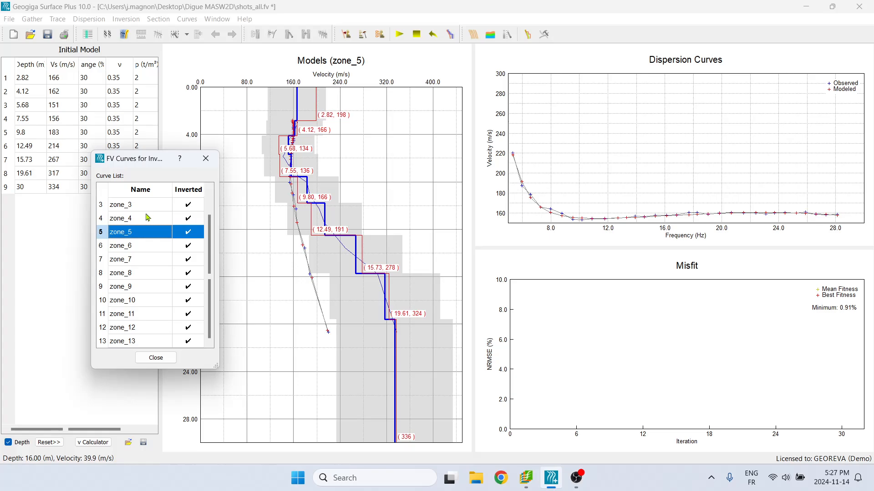
left_click(155, 206)
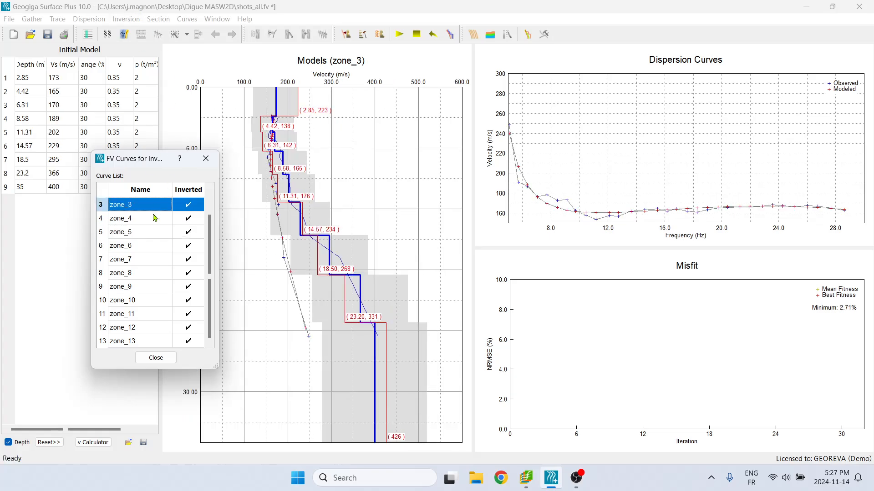
left_click(154, 219)
left_click(151, 274)
Display the inverted velocities as a color section and close the list of FV curves for inversion.
left_click(126, 19)
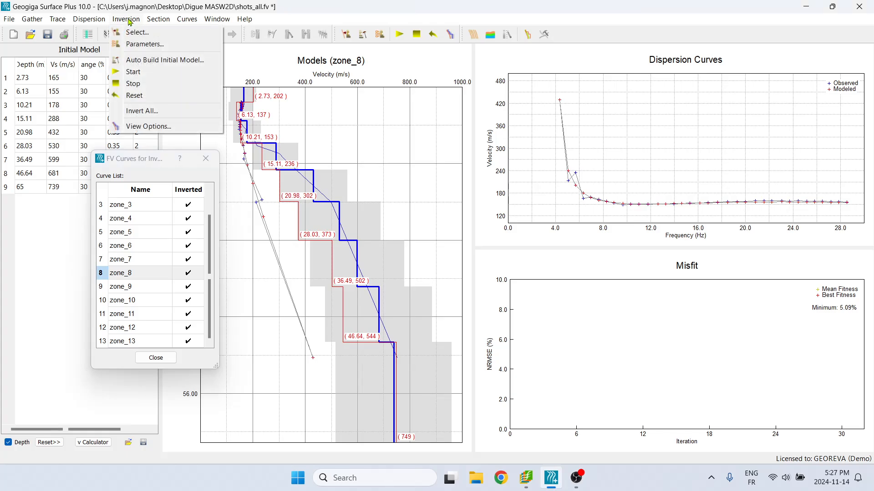
mouse_move(155, 22)
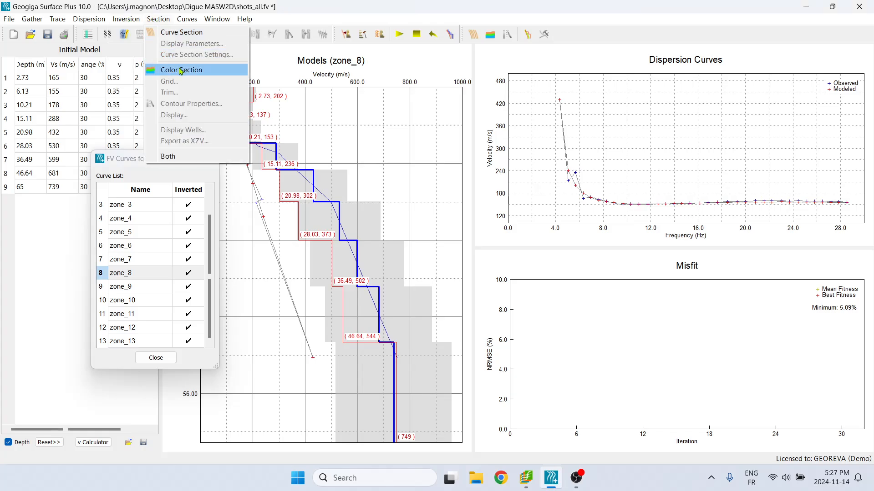
left_click(163, 70)
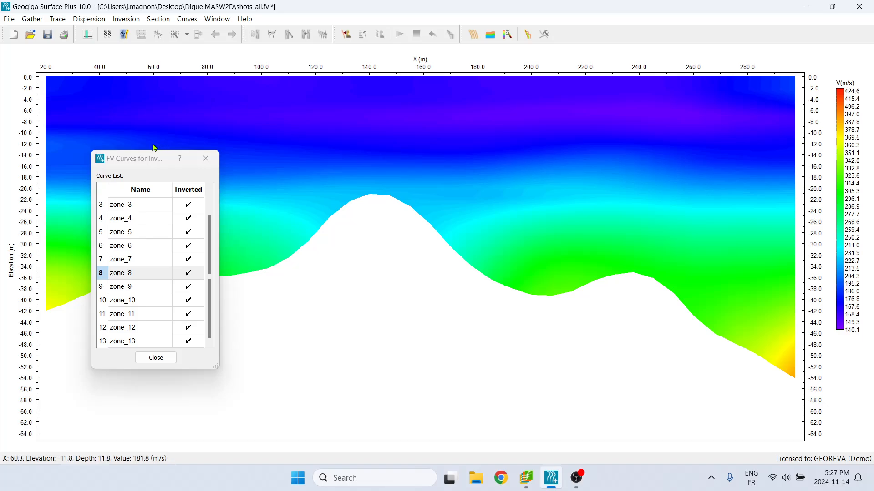
left_click_drag(140, 162, 183, 206)
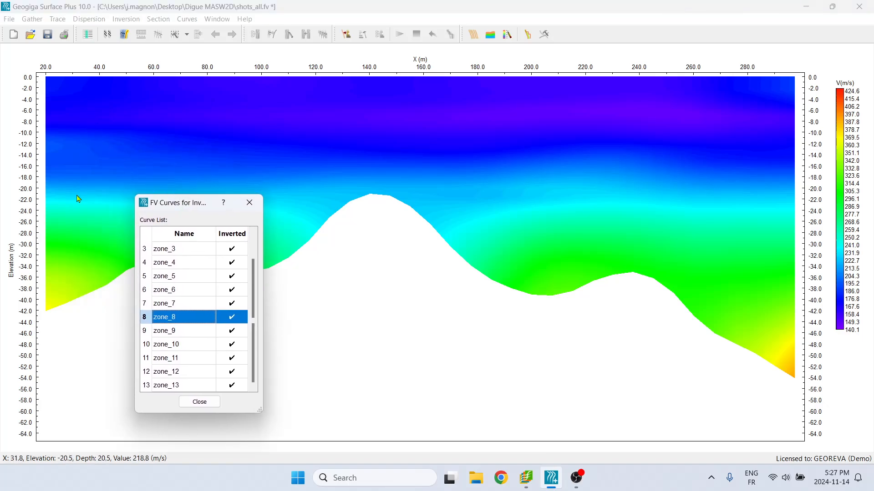
left_click(251, 203)
Apply the section gridding with the dispersion curve as the gridded object and mean smoothing enabled.
left_click(171, 19)
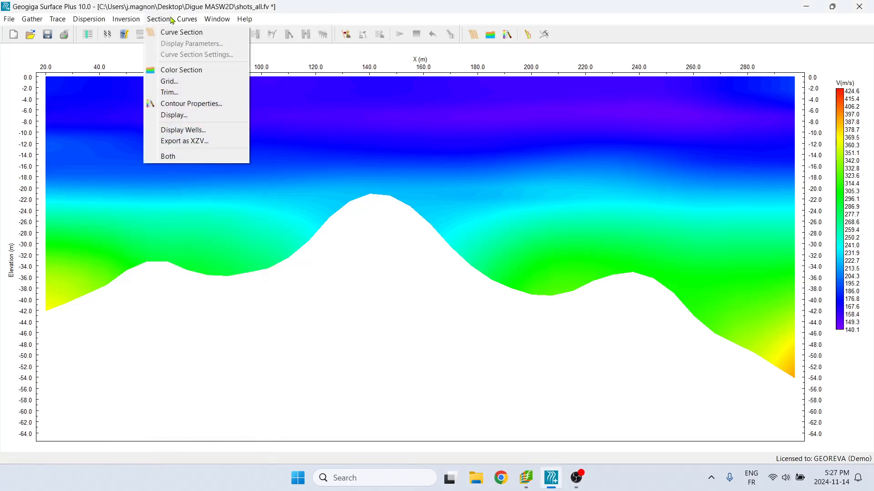
left_click(184, 82)
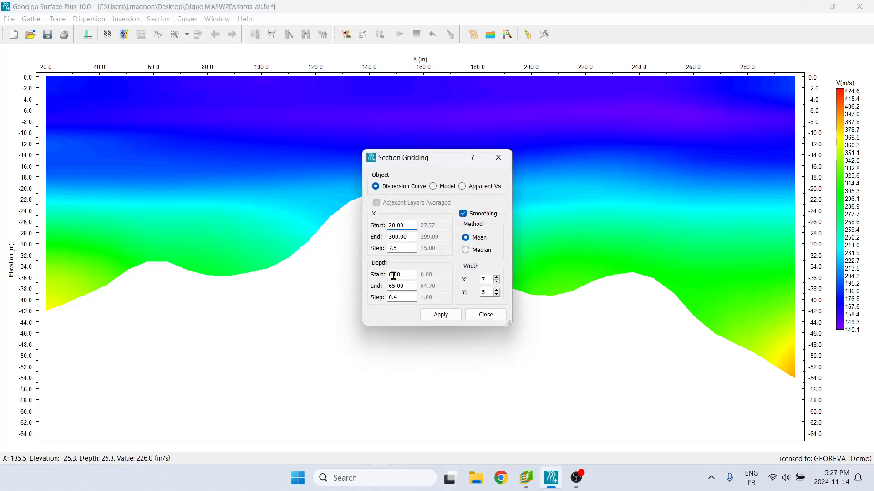
left_click(433, 186)
left_click(403, 188)
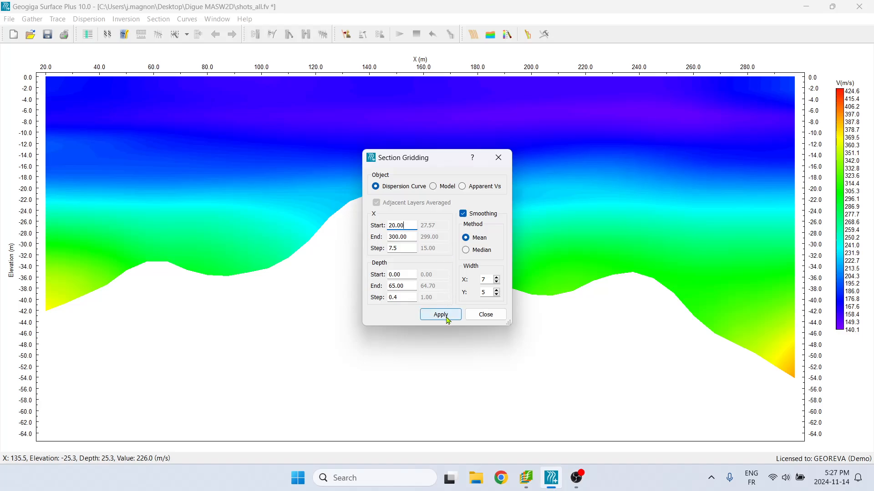
left_click(448, 320)
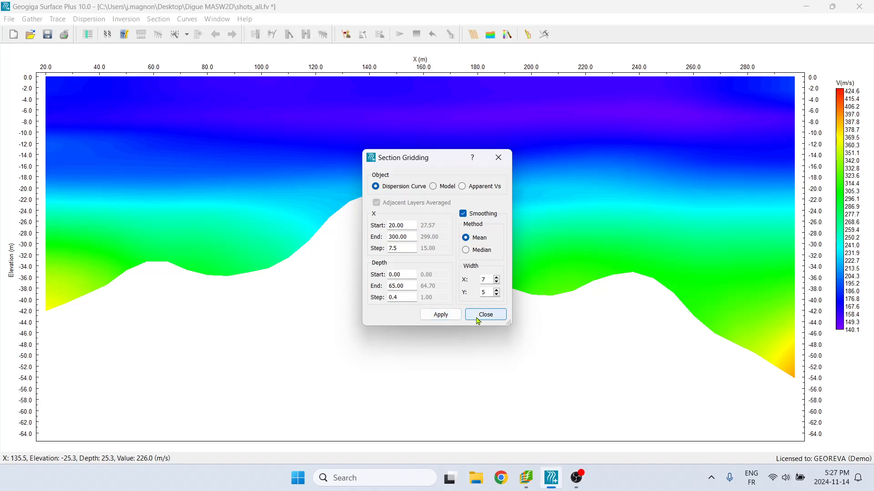
left_click(477, 320)
Apply the section trim with smoothing at a width of 7, leaving the bottom layer exclusion off.
left_click(158, 18)
mouse_move(191, 22)
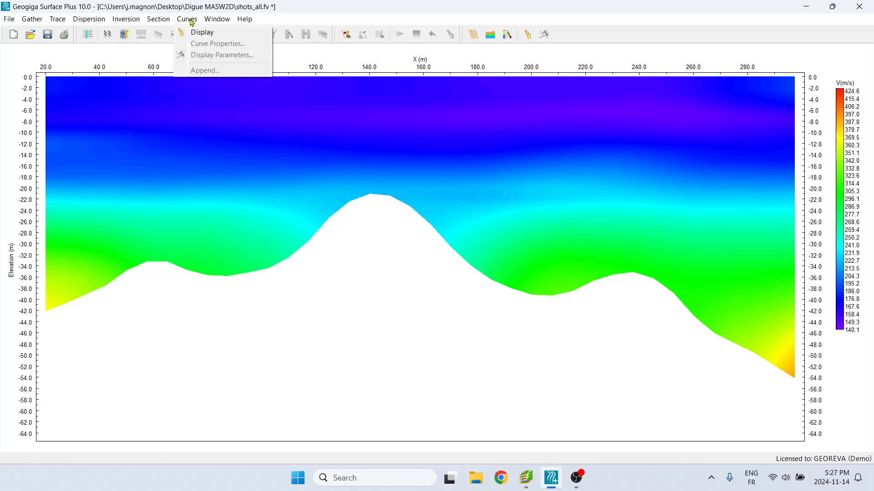
mouse_move(159, 19)
left_click(183, 92)
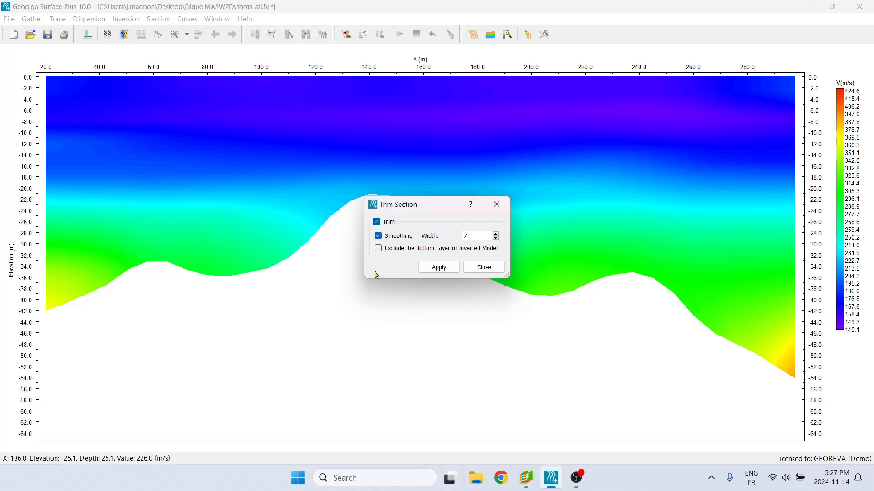
left_click(439, 272)
left_click(484, 267)
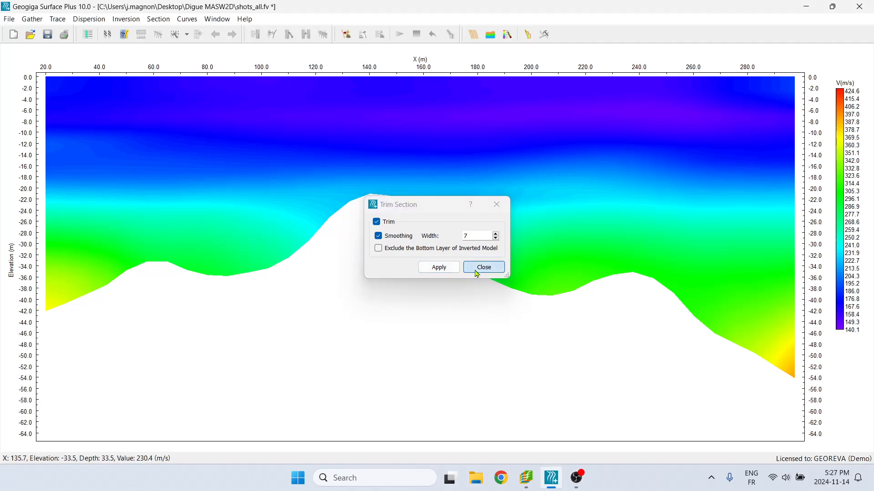
Enlarge the section's contour properties and draw a contour line at the 202.0 velocity level.
left_click(128, 20)
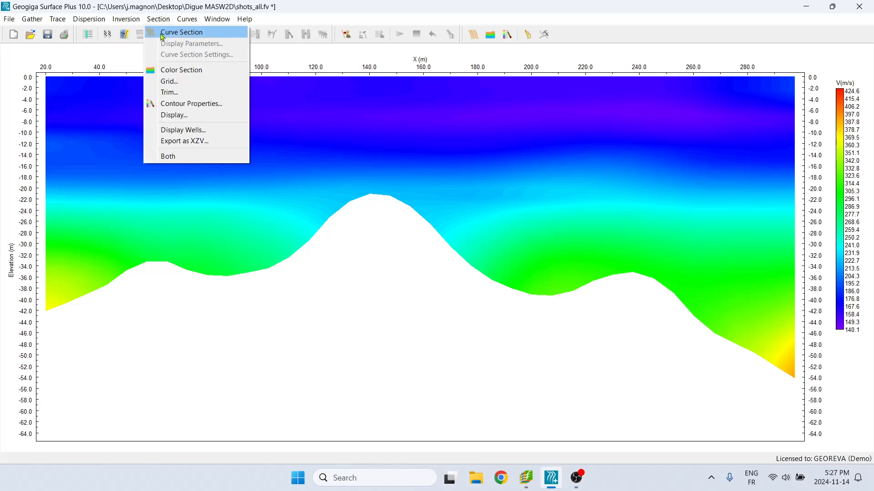
left_click(195, 103)
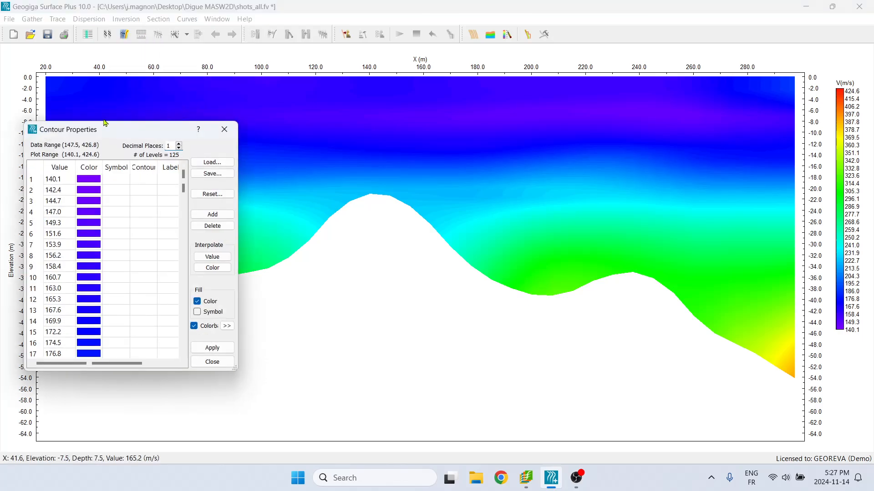
left_click_drag(105, 111, 108, 74)
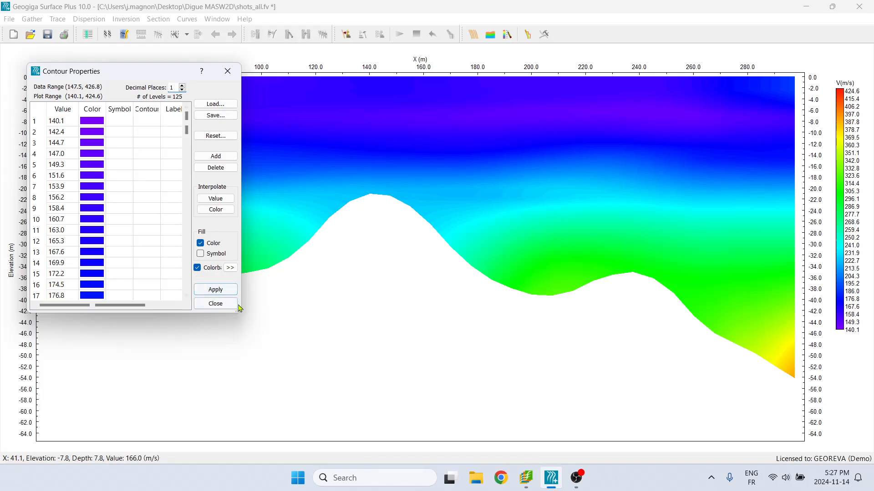
left_click_drag(238, 313, 263, 430)
scroll(110, 291, "down", 20)
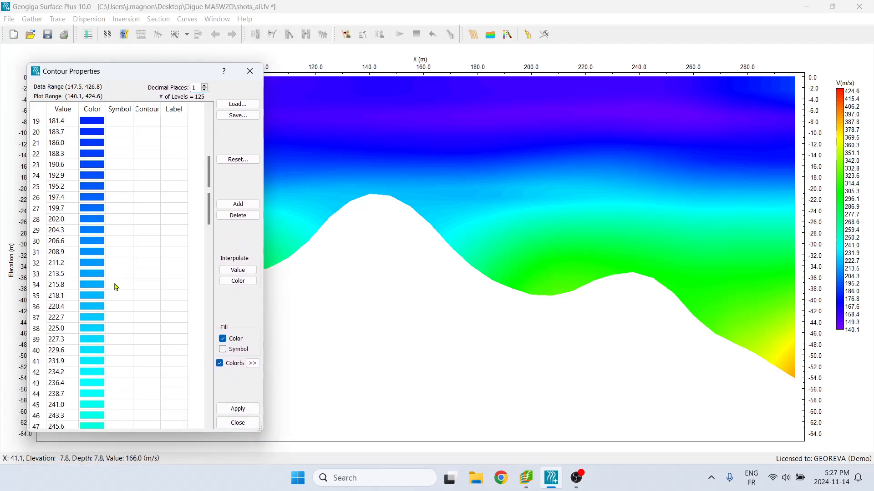
scroll(105, 297, "down", 7)
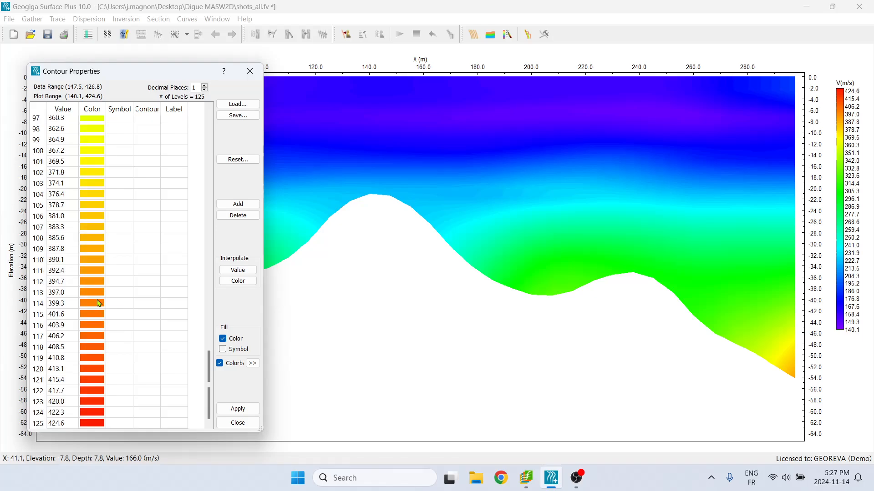
scroll(86, 298, "up", 12)
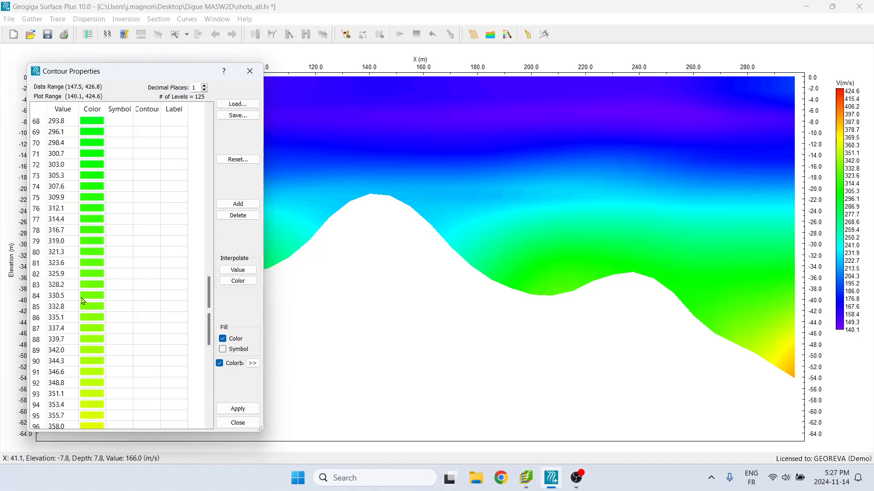
scroll(83, 301, "up", 8)
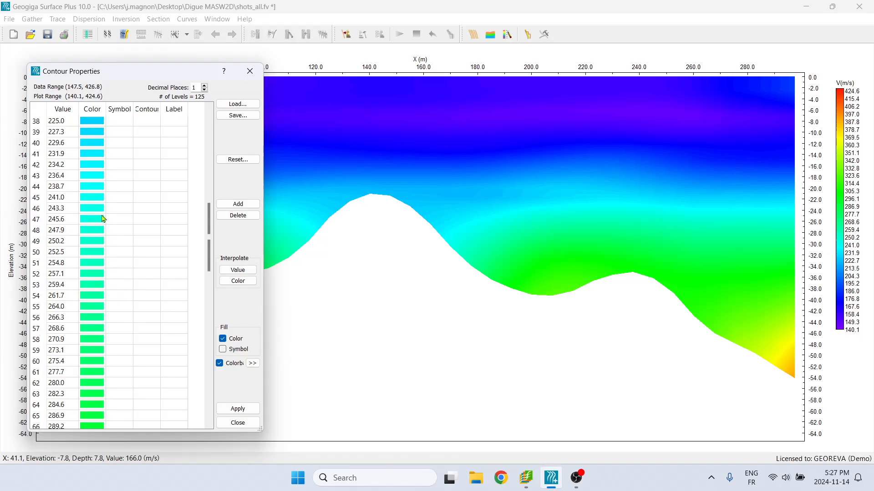
scroll(104, 218, "up", 4)
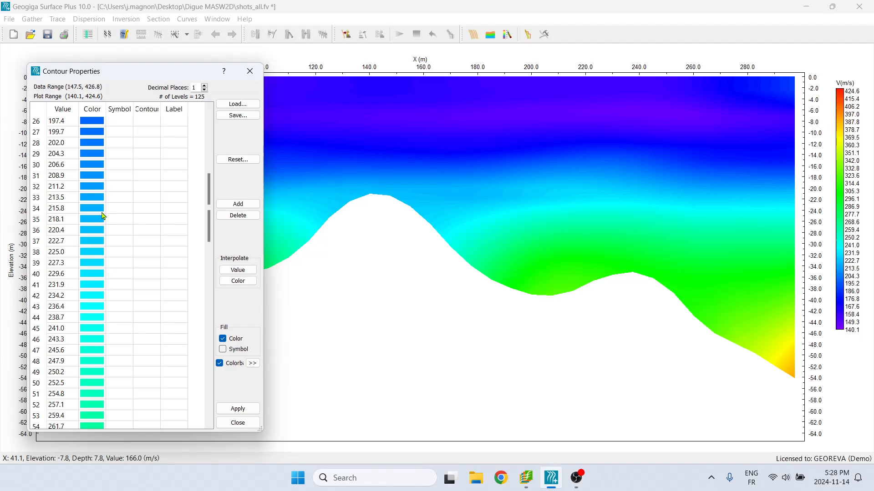
scroll(111, 245, "down", 3)
scroll(111, 245, "up", 2)
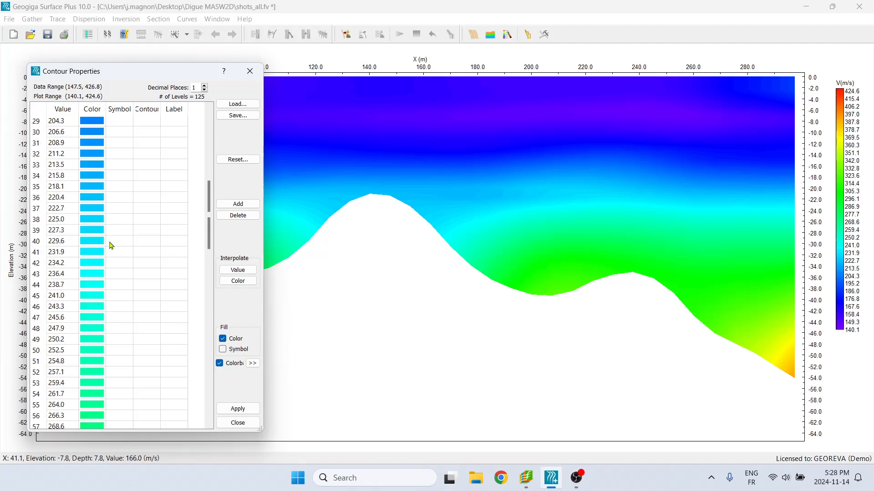
scroll(108, 212, "up", 1)
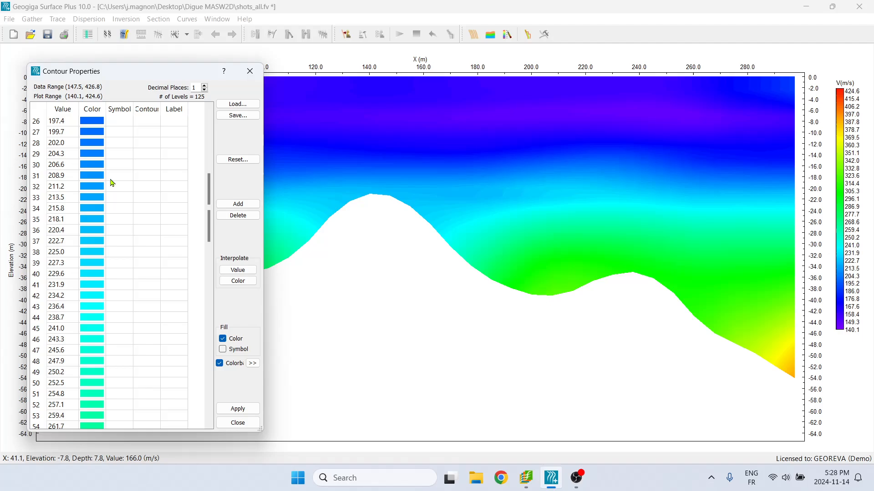
left_click(120, 145)
left_click(146, 145)
left_click(238, 408)
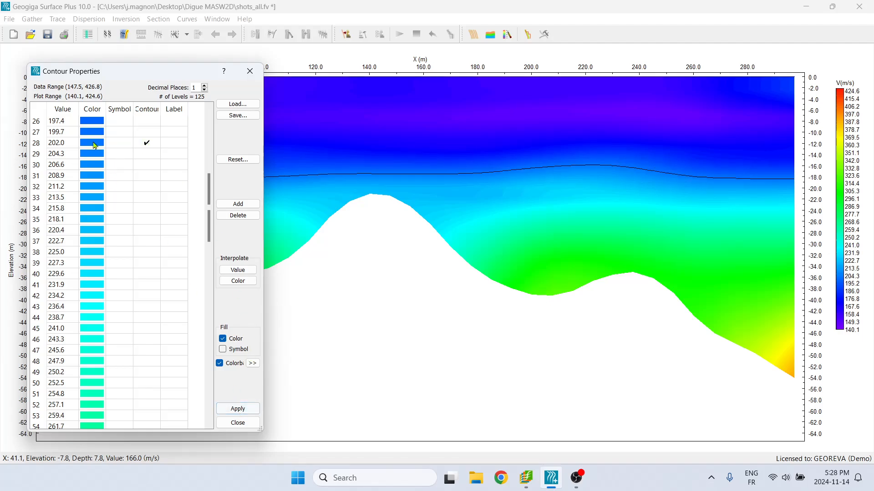
Assign the same diagonal hatch symbol to the 204.3, 206.6, 208.9 and 211.2 velocity levels.
left_click(124, 143)
left_click(129, 143)
left_click(123, 154)
left_click(129, 154)
left_click(116, 187)
left_click(120, 164)
left_click(129, 165)
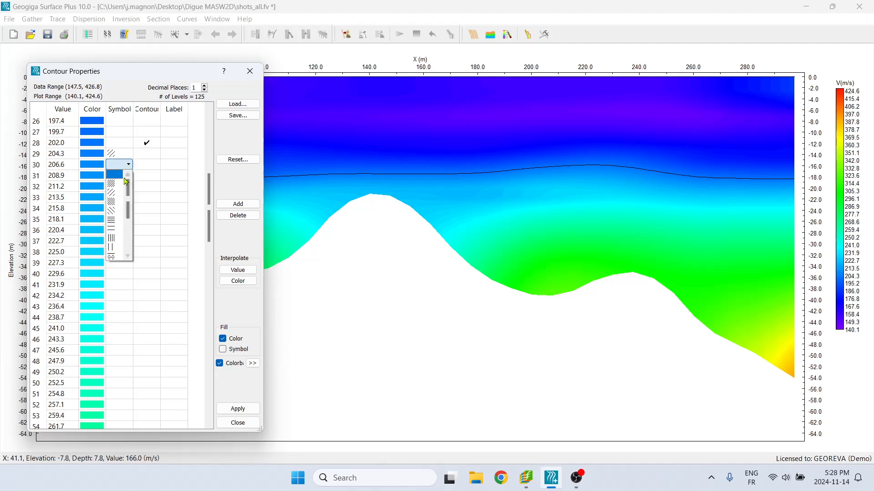
left_click(117, 192)
left_click(126, 176)
left_click(127, 177)
left_click(120, 195)
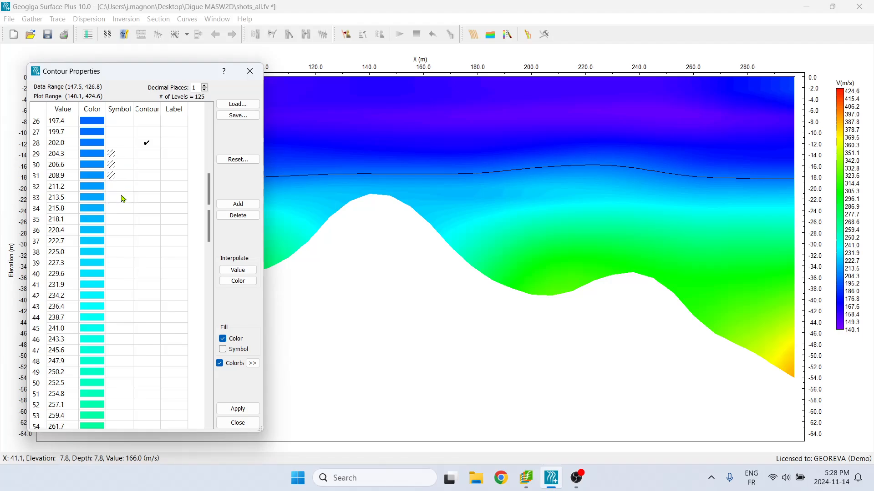
left_click(120, 186)
left_click(129, 186)
left_click(119, 214)
Turn on the symbol fill and add a contour line at the 213.5 level, applying both to the section.
left_click(244, 406)
left_click(237, 408)
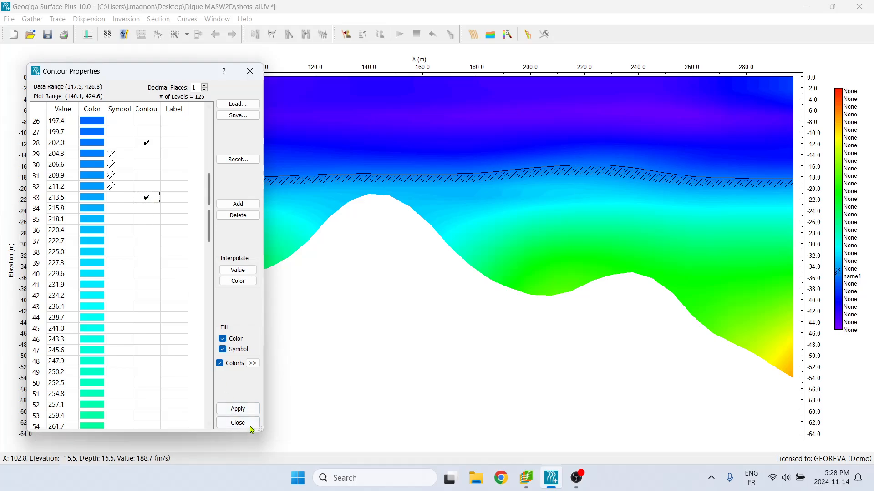
left_click(246, 408)
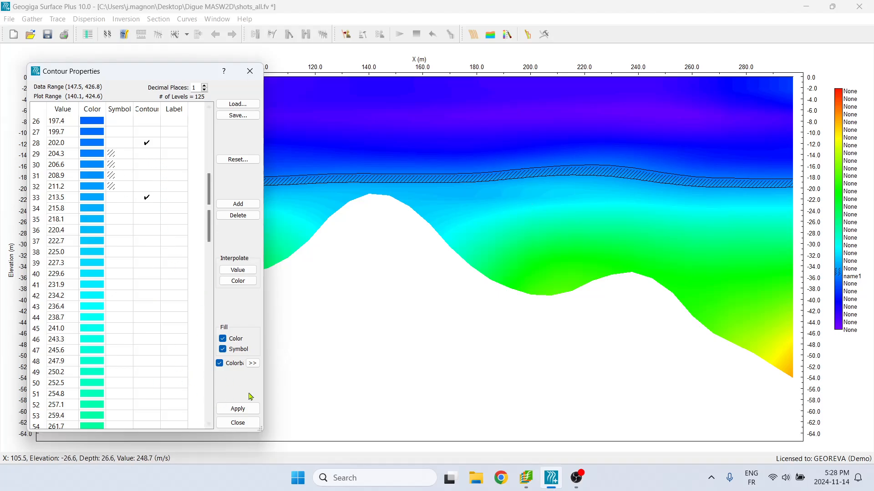
Make the colorbar show velocity values by applying its settings with symbol names turned off.
left_click(260, 366)
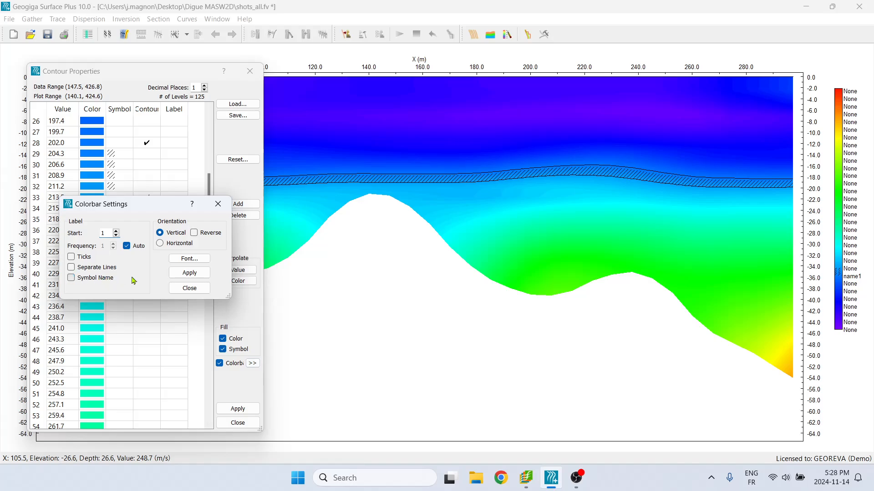
left_click(190, 274)
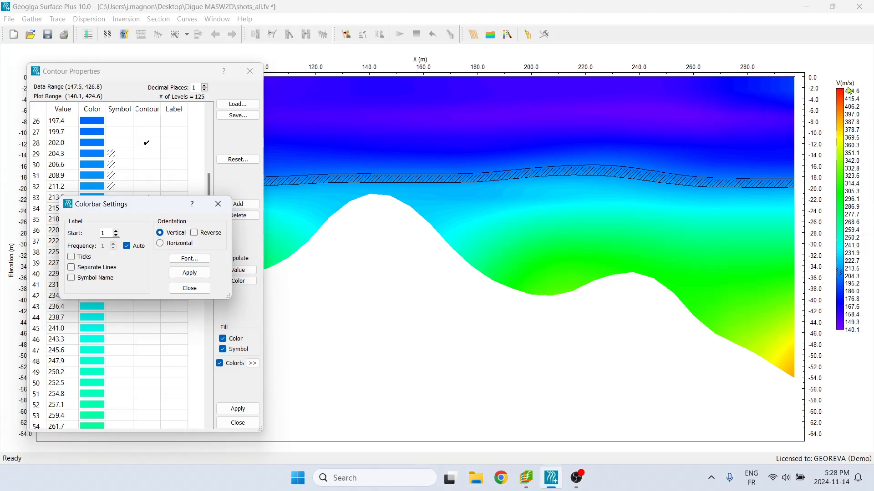
left_click(181, 289)
Look through the remaining contour levels, then apply the contour properties and close them.
scroll(119, 287, "down", 20)
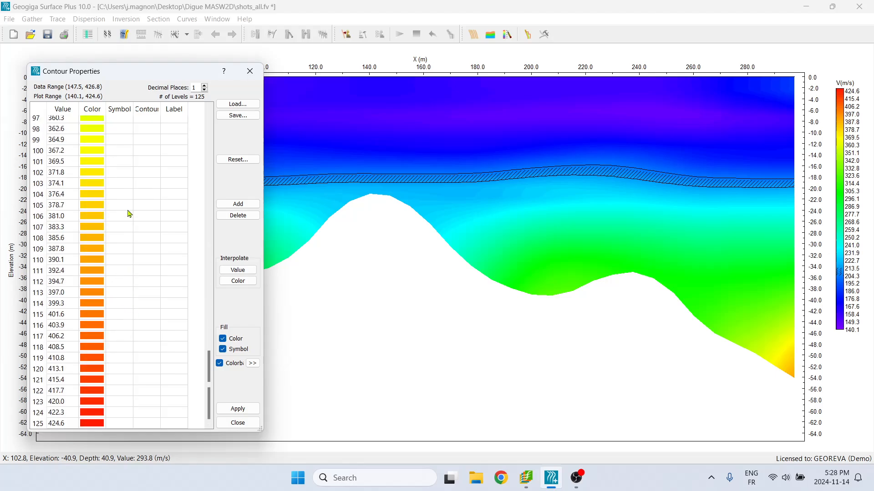
scroll(129, 214, "up", 7)
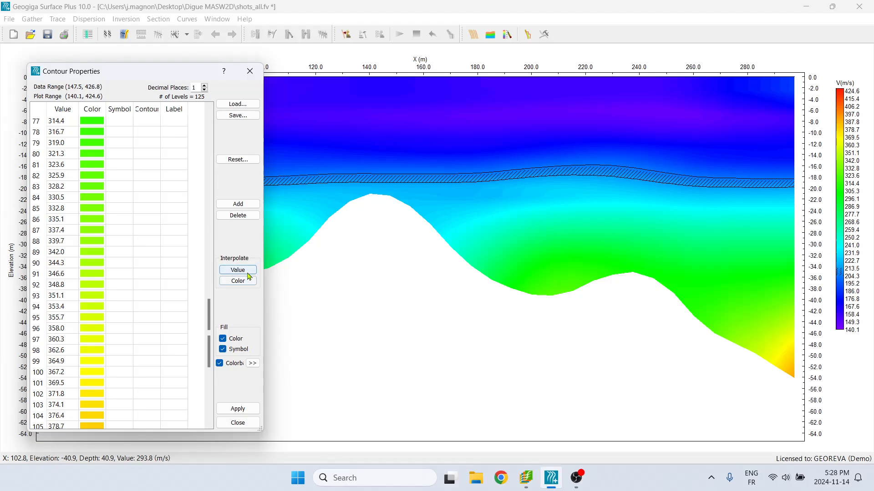
left_click(238, 409)
left_click(240, 424)
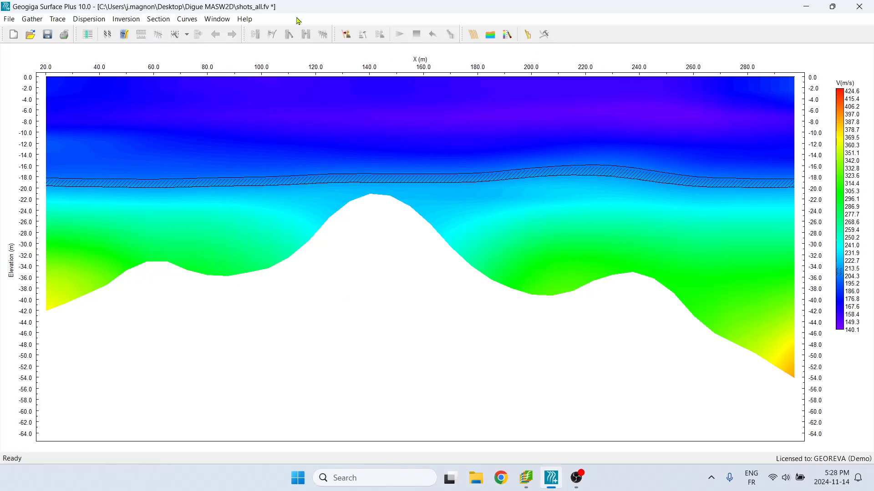
Review the data types available for file export, then close the export options without exporting.
left_click(158, 19)
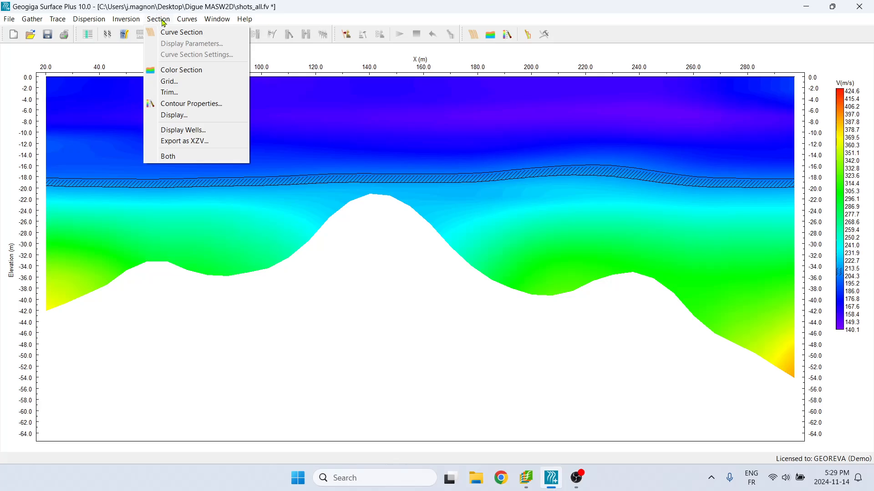
mouse_move(185, 21)
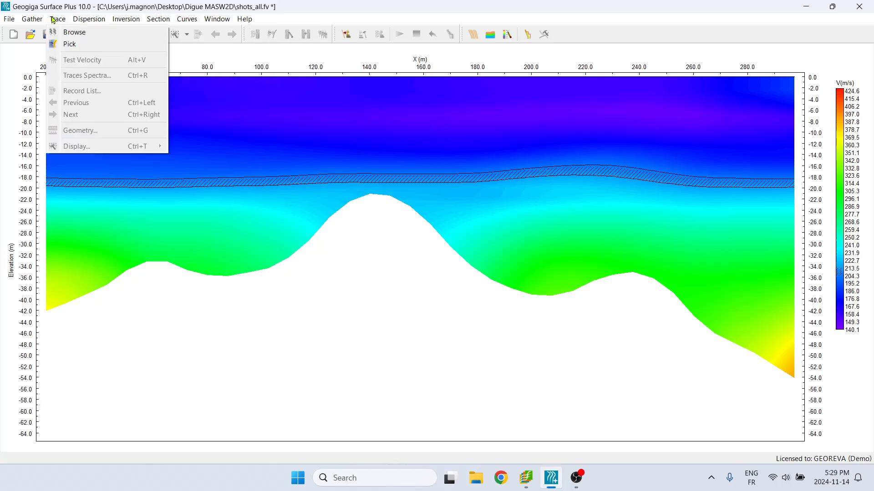
mouse_move(9, 19)
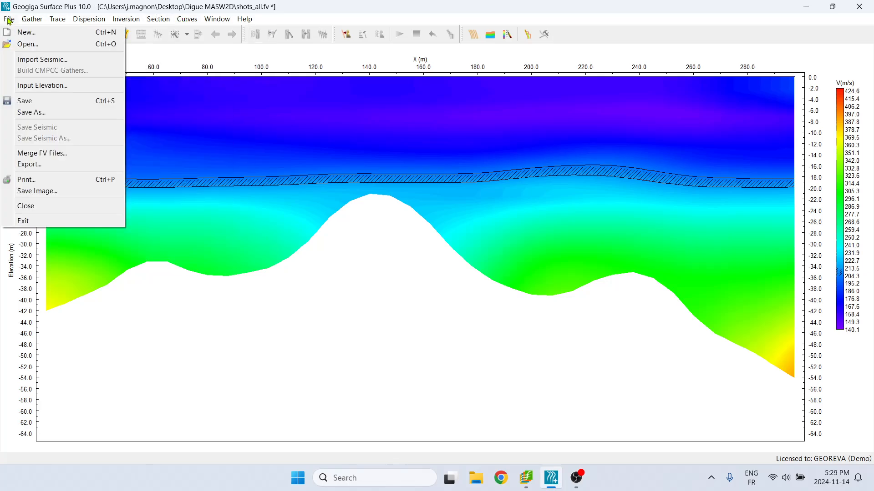
left_click(54, 169)
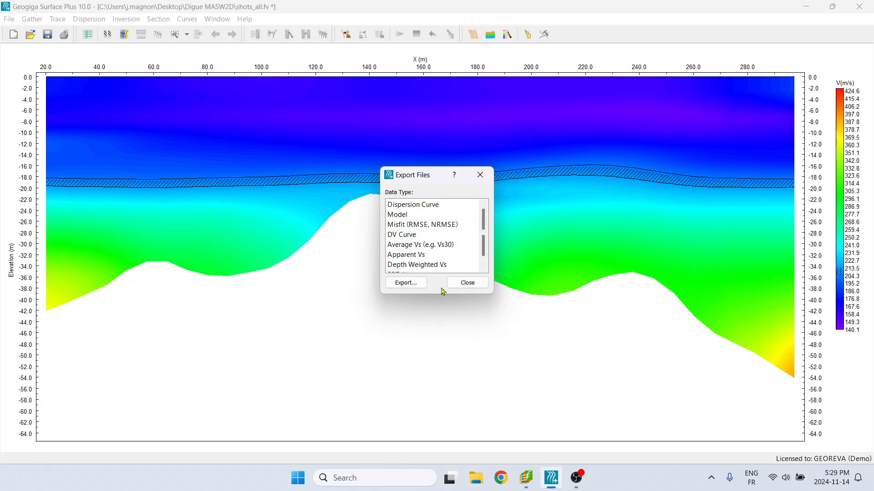
left_click(464, 285)
Return to the inversion view and display the inverted model and dispersion curves of zone_4.
left_click(127, 21)
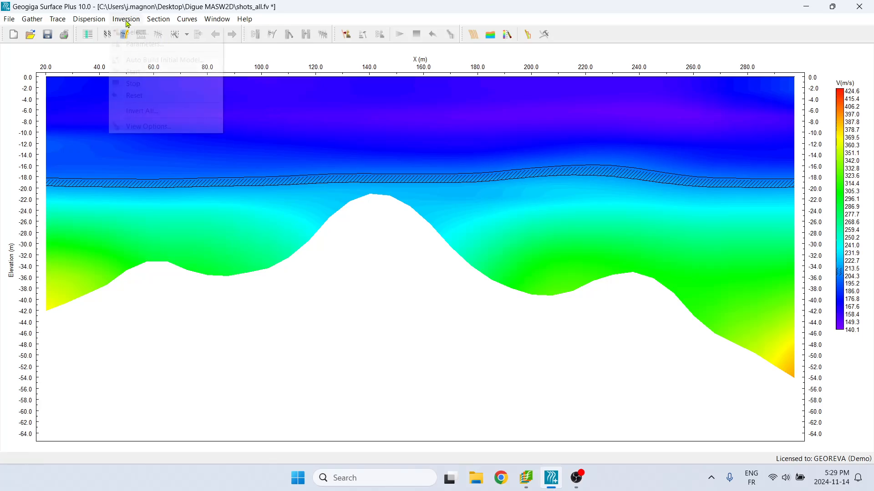
left_click(139, 33)
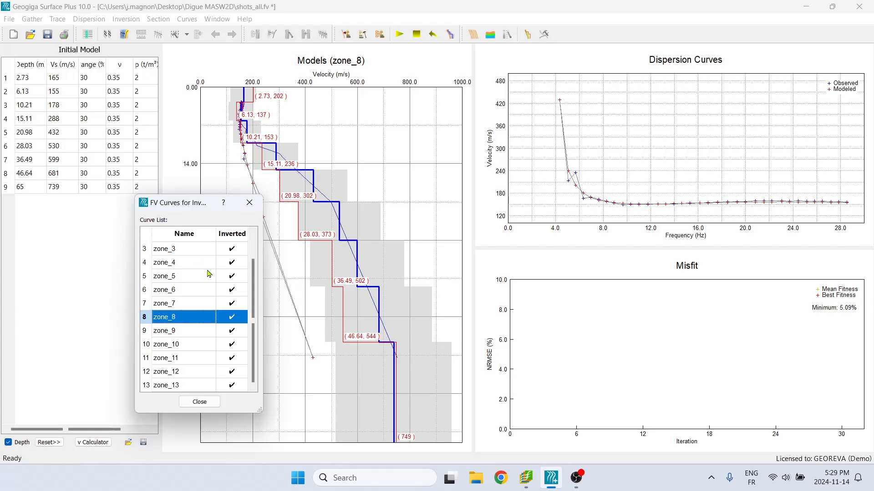
left_click(195, 265)
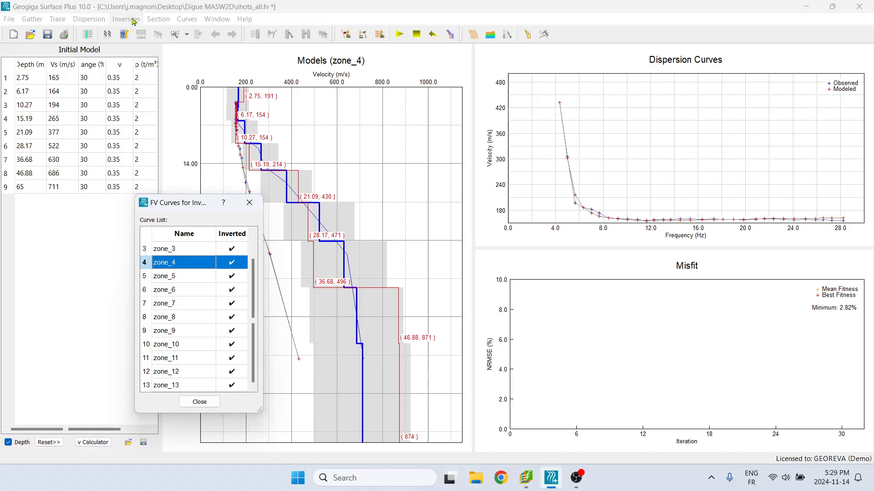
Switch to browsing the trace records and display zone_6 with its dispersion curve and spectrum.
left_click(159, 19)
mouse_move(98, 21)
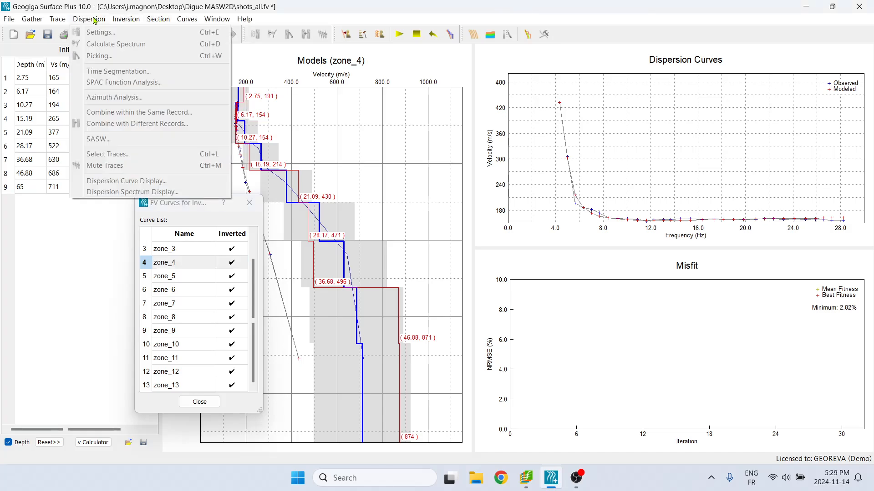
mouse_move(59, 23)
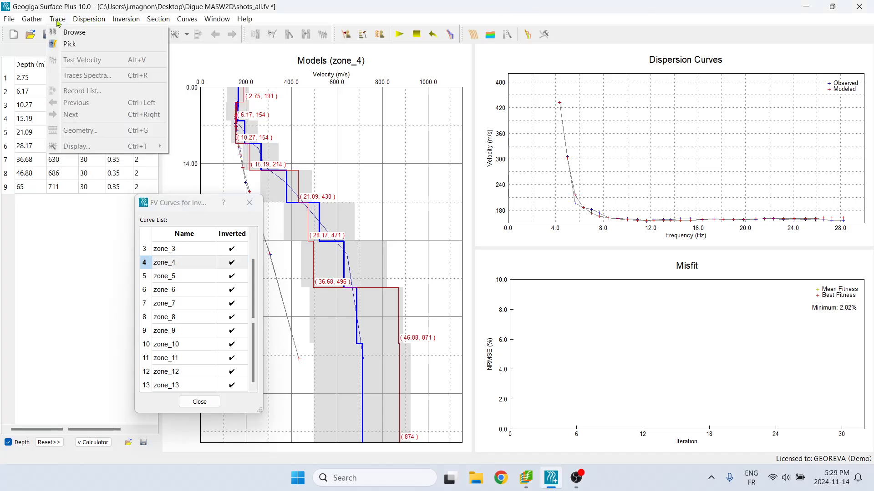
left_click(68, 31)
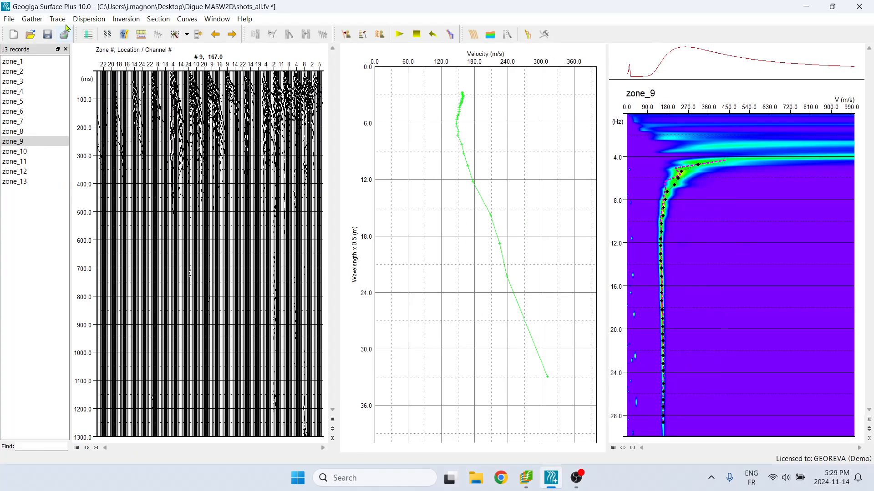
left_click(39, 118)
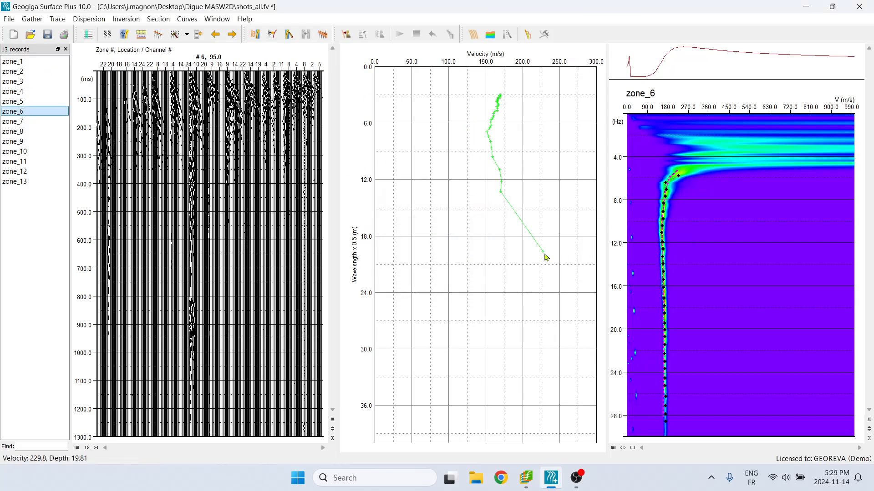
Review the zone layout and settings for building common-zone gathers, then close them without rebuilding.
left_click(88, 34)
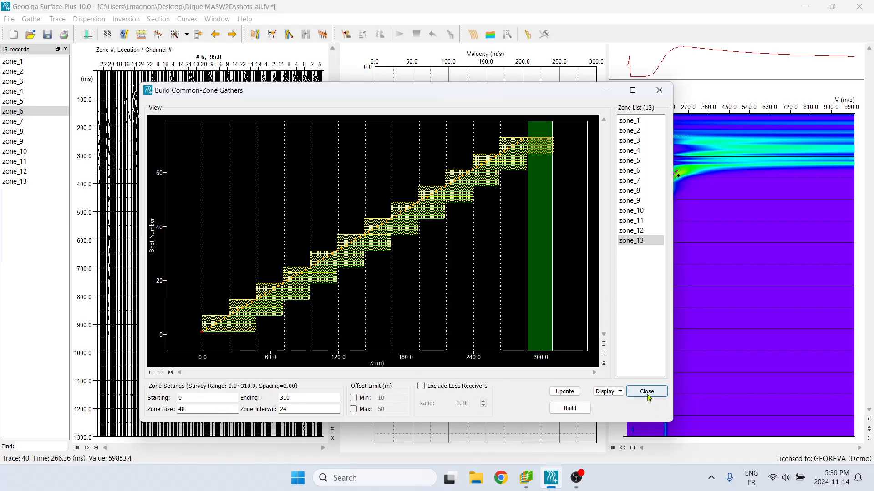
left_click(647, 392)
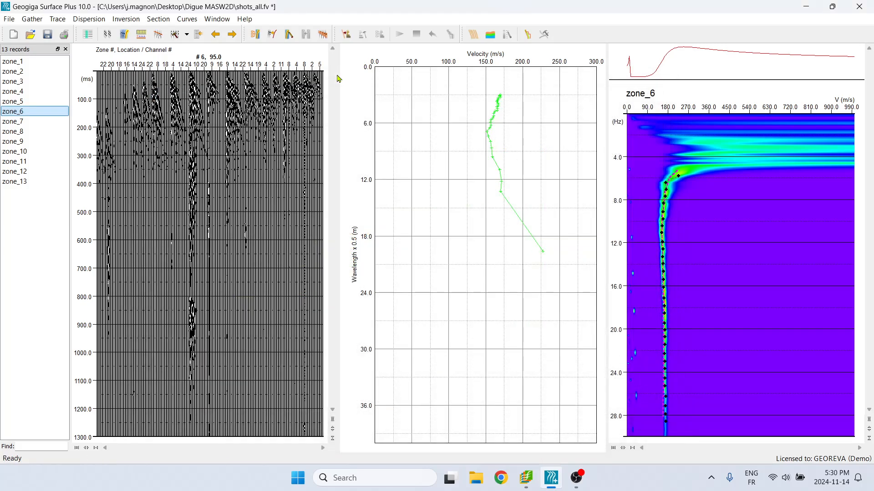